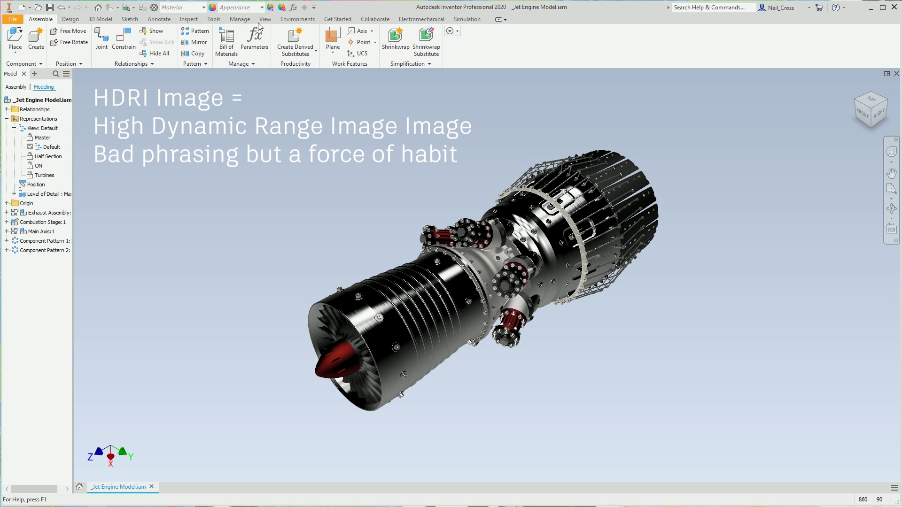
# Apply the Stuttgart Courtyard lighting style to the jet engine assembly and inspect the surrounding environment image
pyautogui.click(265, 20)
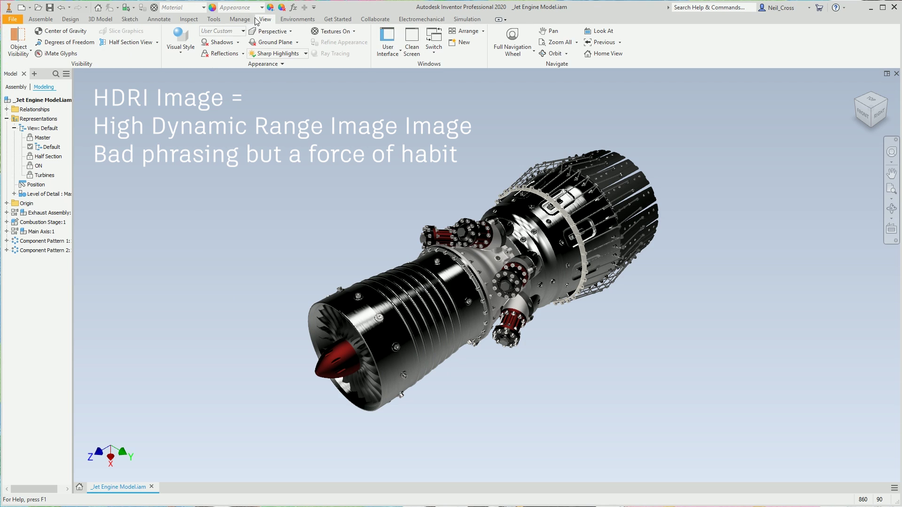
pyautogui.click(275, 54)
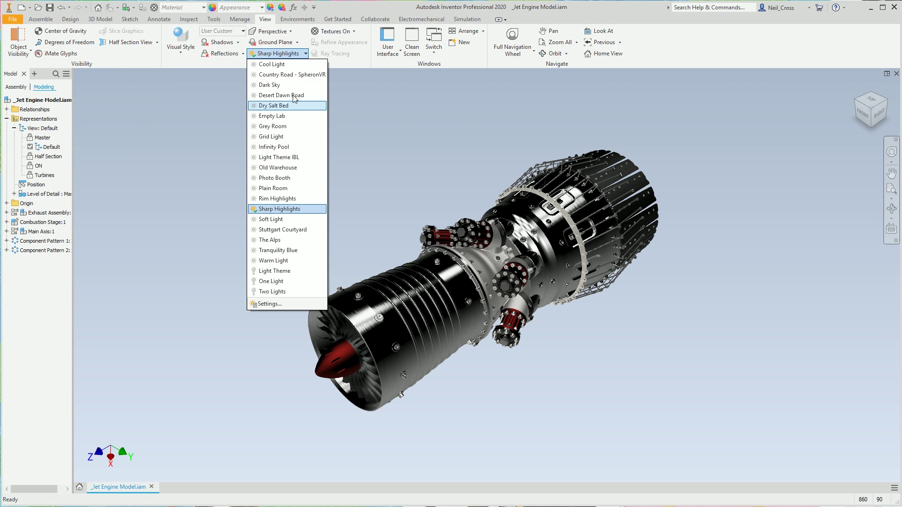
pyautogui.click(283, 230)
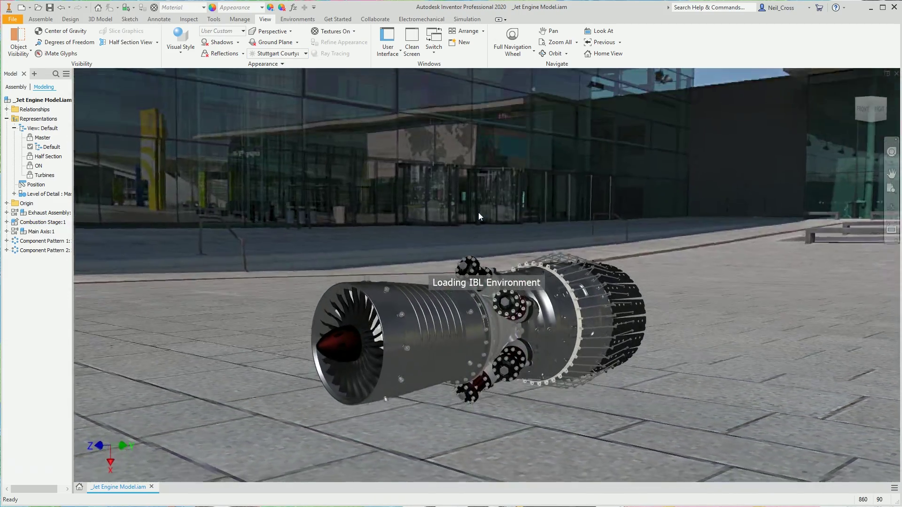
pyautogui.keyDown('shift'); pyautogui.moveTo(364, 174); pyautogui.dragTo(317, 152, button='middle'); pyautogui.keyUp('shift')
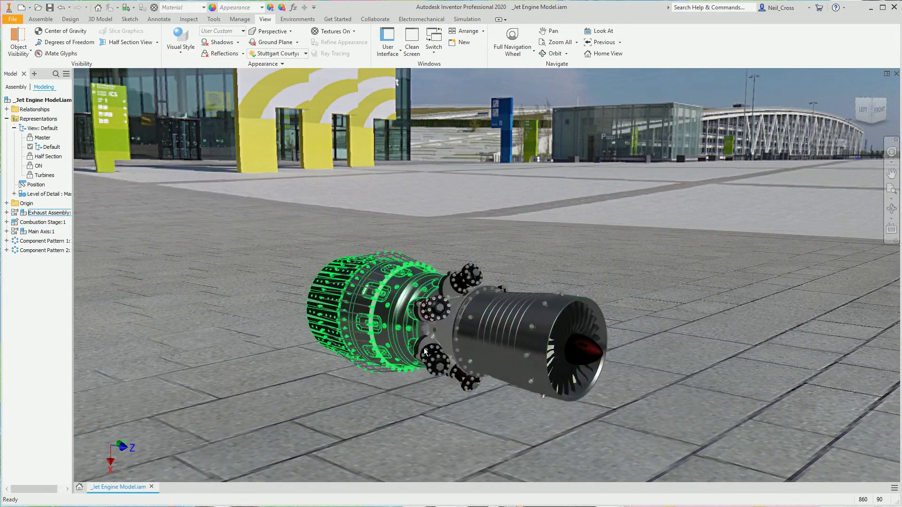
pyautogui.scroll(-5, 550, 339)
pyautogui.scroll(-6, 551, 339)
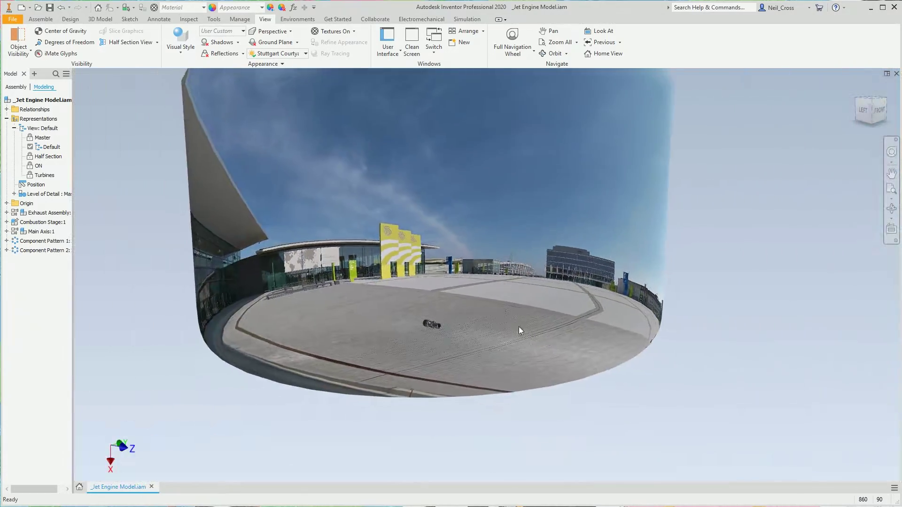
pyautogui.keyDown('shift'); pyautogui.moveTo(460, 303); pyautogui.dragTo(495, 300, button='middle'); pyautogui.keyUp('shift')
pyautogui.scroll(10, 494, 300)
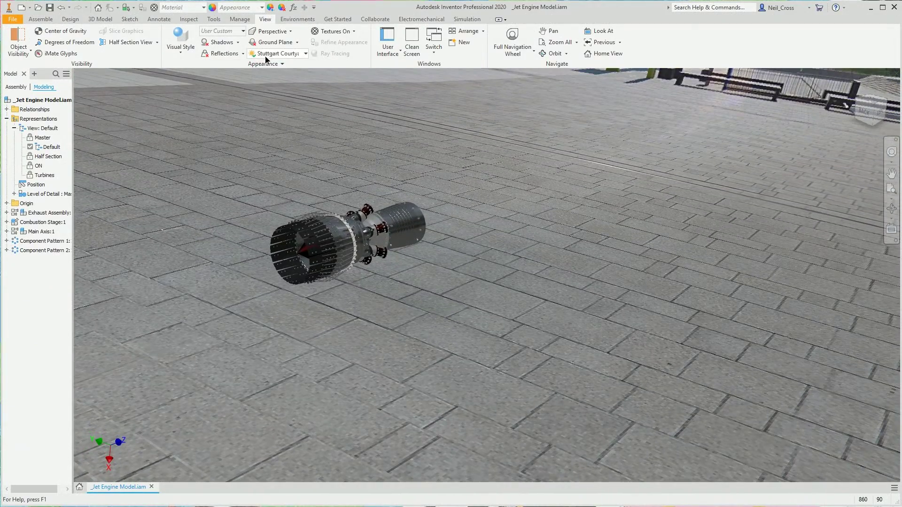
# Preview the jet engine in The Alps lighting style and switch back to Stuttgart Courtyard
pyautogui.click(277, 53)
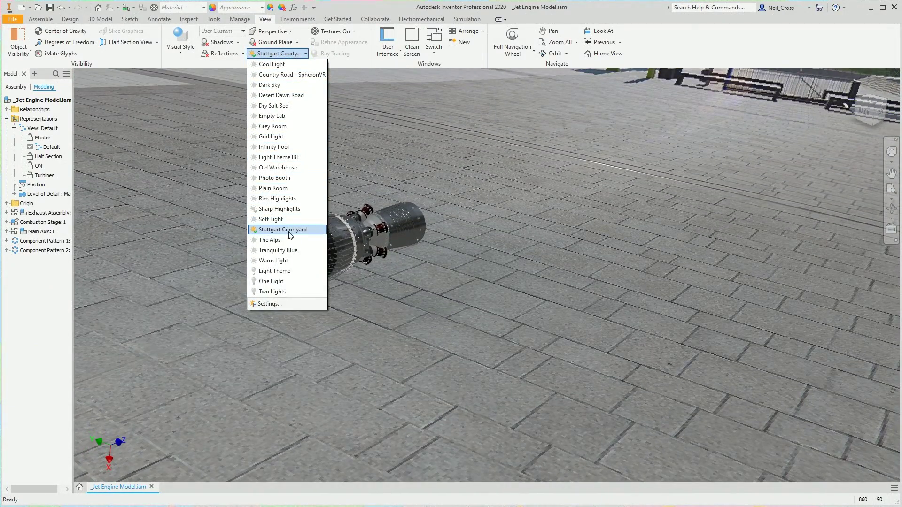
pyautogui.click(272, 240)
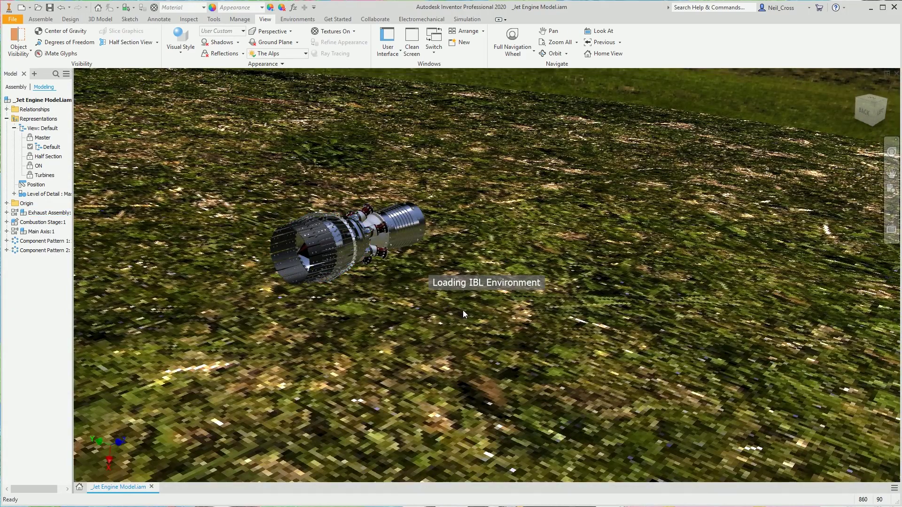
pyautogui.click(278, 55)
pyautogui.click(282, 227)
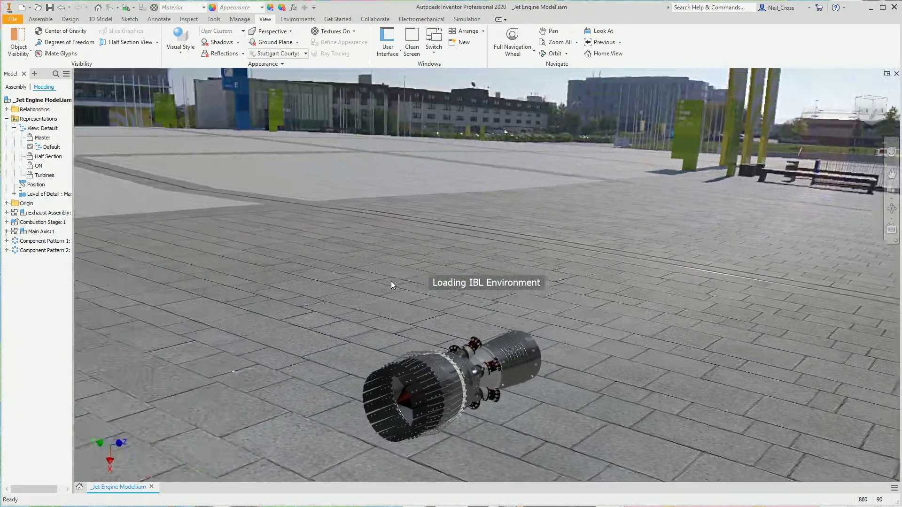
pyautogui.keyDown('shift'); pyautogui.moveTo(390, 281); pyautogui.dragTo(430, 250, button='middle'); pyautogui.keyUp('shift')
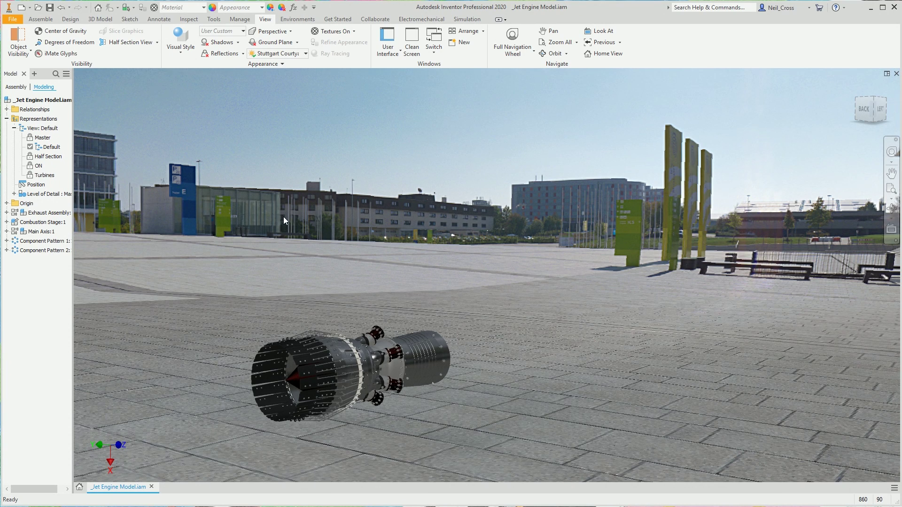
pyautogui.keyDown('shift'); pyautogui.moveTo(416, 228); pyautogui.dragTo(386, 303, button='middle'); pyautogui.keyUp('shift')
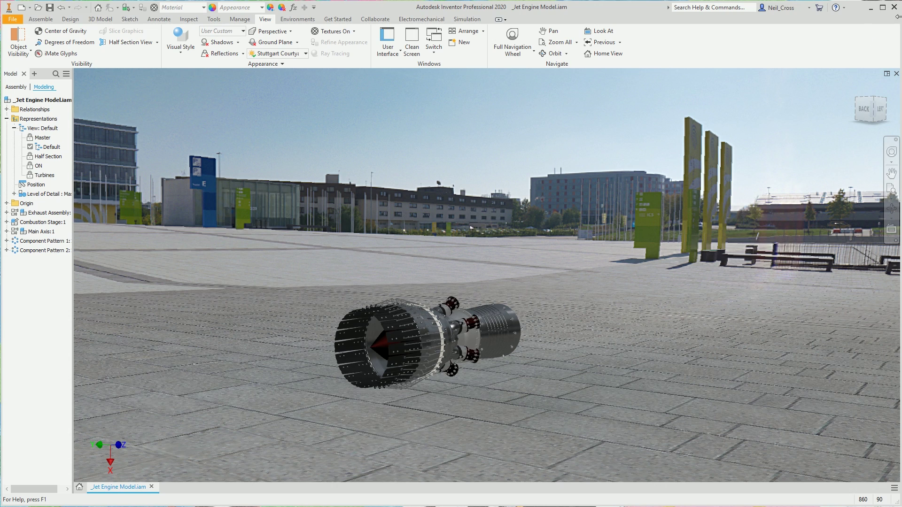
# Close Inventor and open the Environments folder inside C:\Users\Public\Documents\Autodesk\Inventor 2020
pyautogui.click(894, 7)
pyautogui.click(422, 276)
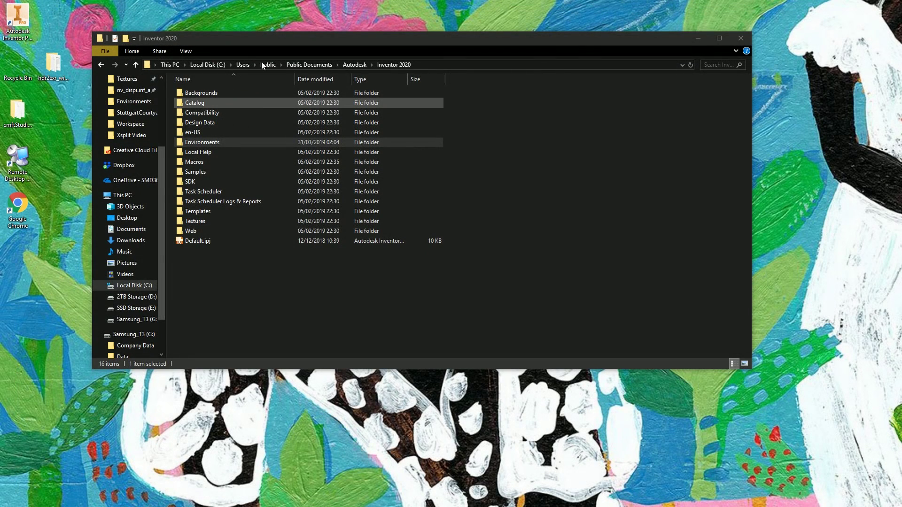
pyautogui.click(219, 65)
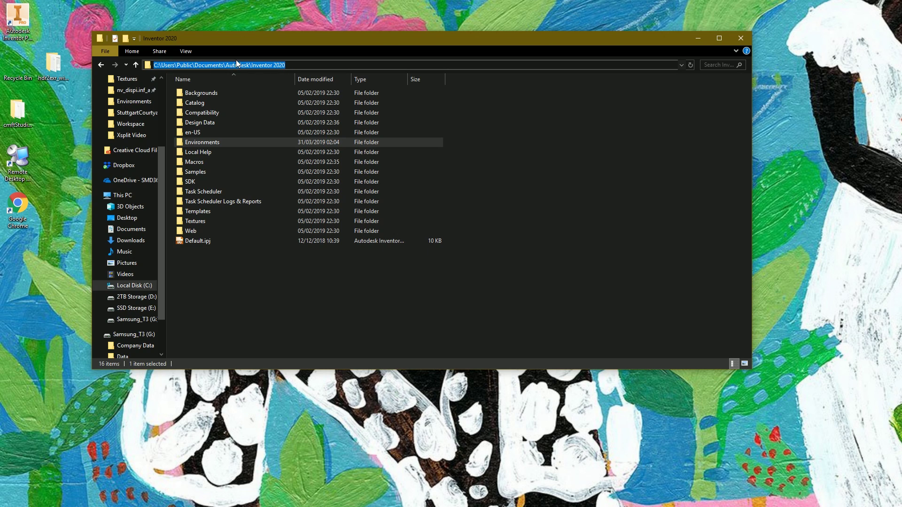
pyautogui.doubleClick(277, 64)
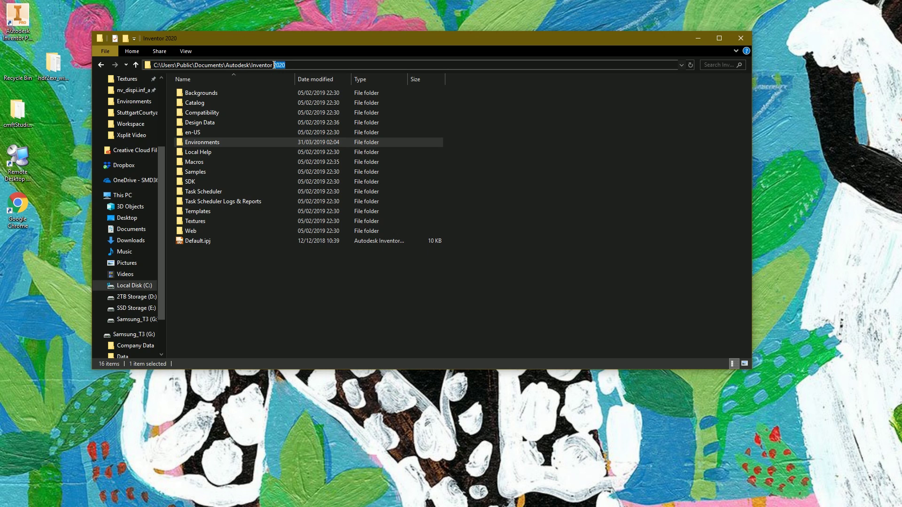
pyautogui.click(294, 66)
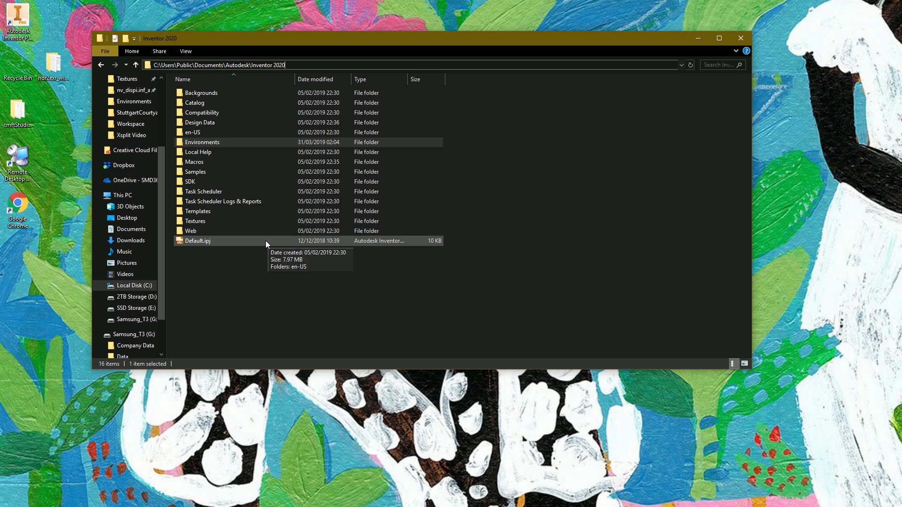
pyautogui.doubleClick(202, 144)
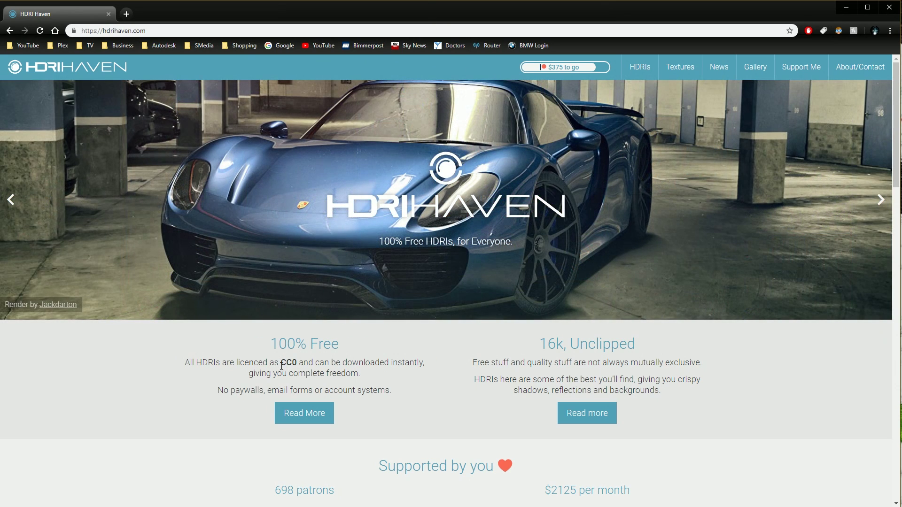
# Review the CC0 licence note and the patron list on the HDRI Haven home page in the browser
pyautogui.moveTo(280, 365); pyautogui.dragTo(297, 365)
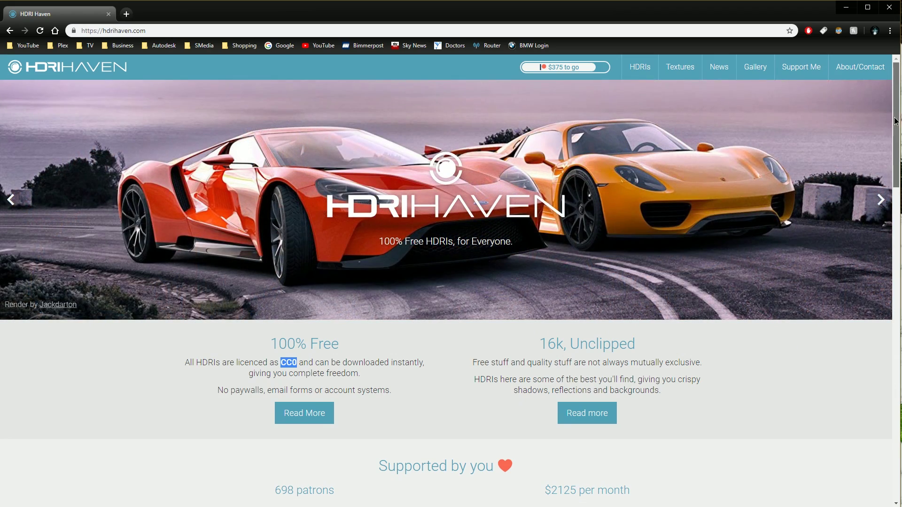
pyautogui.scroll(-2, 899, 139)
pyautogui.scroll(-15, 899, 139)
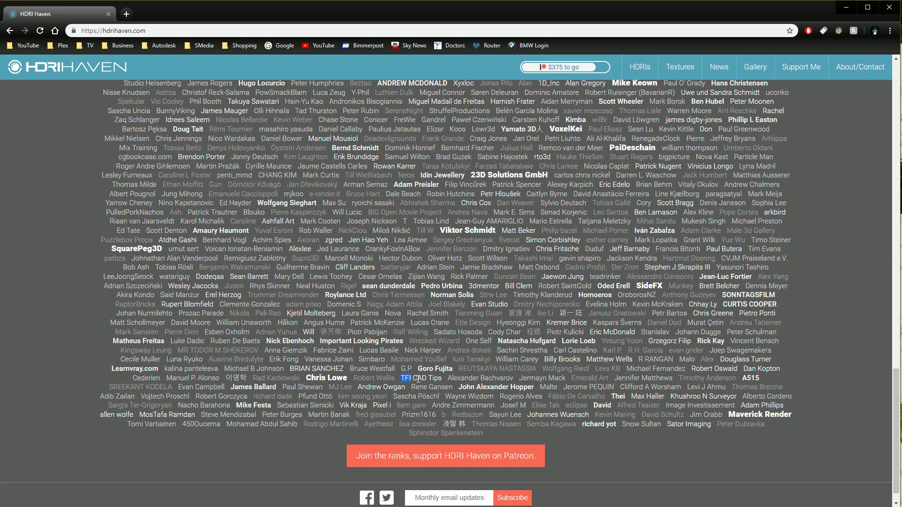
pyautogui.moveTo(401, 378); pyautogui.dragTo(440, 380)
pyautogui.scroll(17, 462, 379)
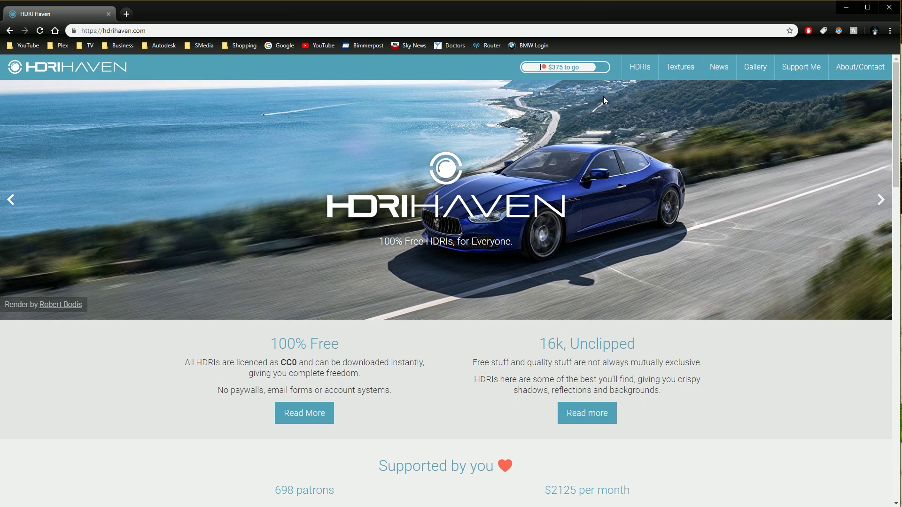
# Open the Outdoor category of HDRIs and sort it by Downloads
pyautogui.click(640, 67)
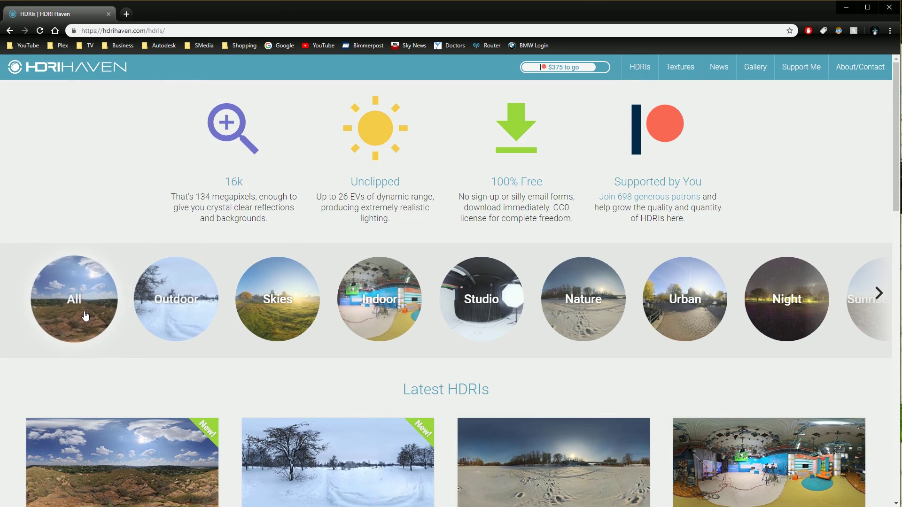
pyautogui.click(187, 298)
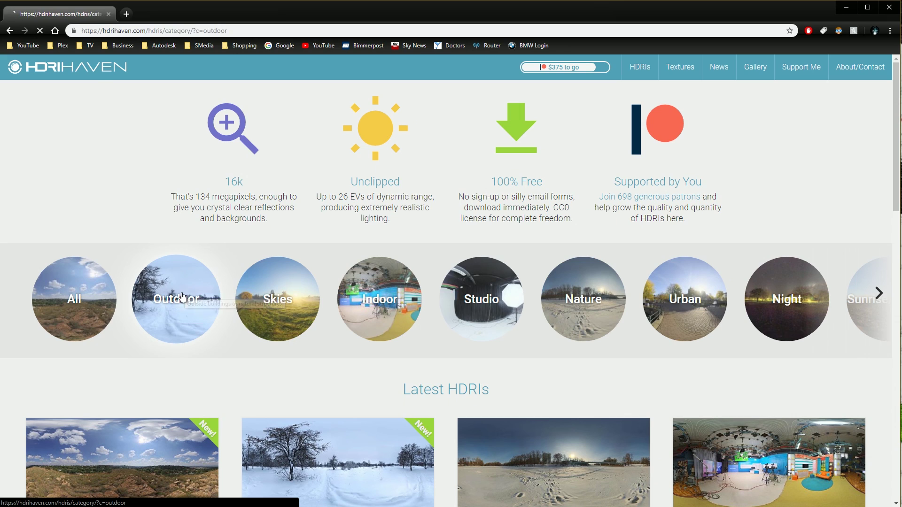
pyautogui.click(747, 103)
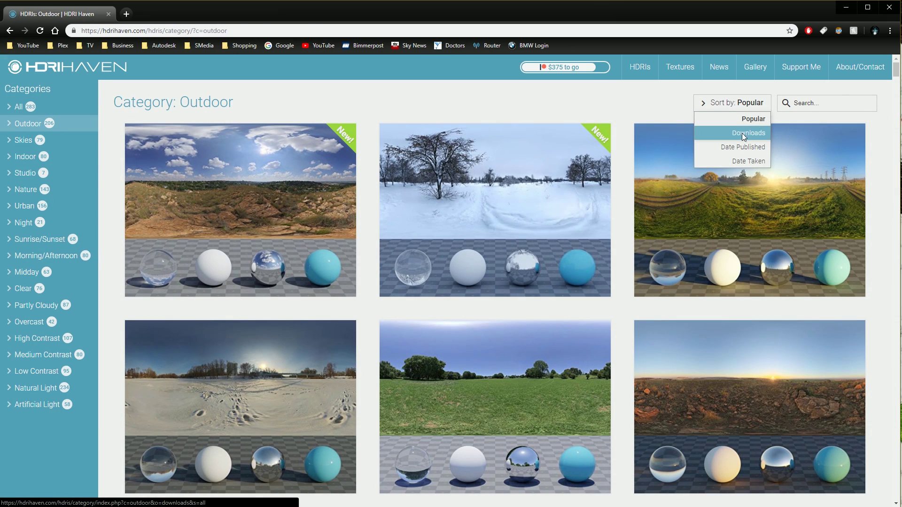
pyautogui.click(749, 133)
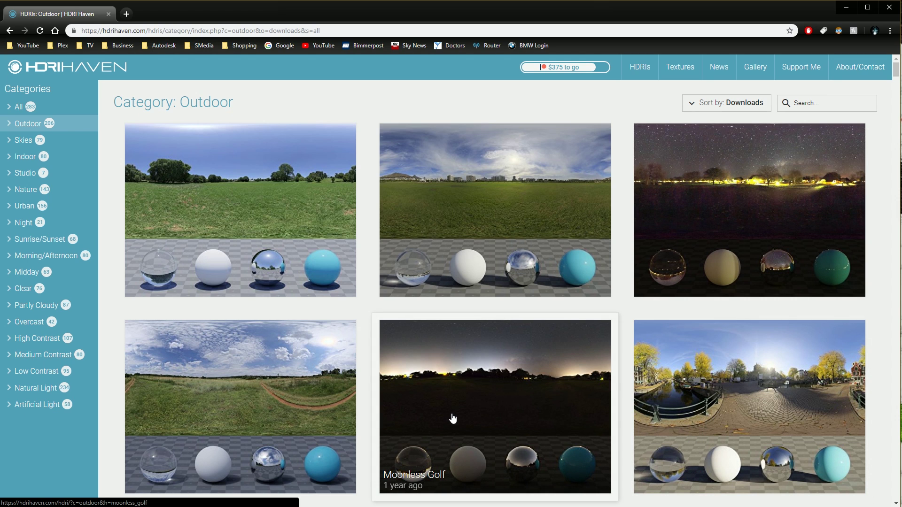
# Browse the outdoor HDRIs and open the page of the Schadowplatz image
pyautogui.scroll(-15, 484, 376)
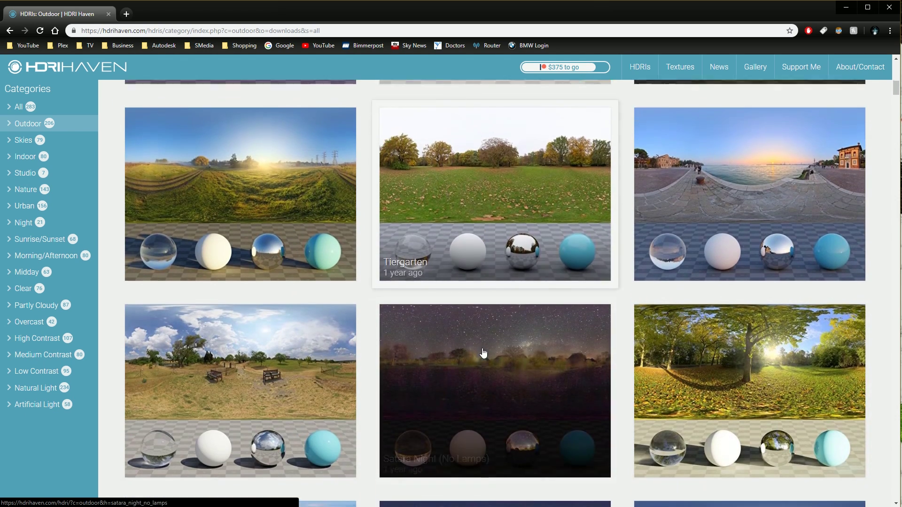
pyautogui.scroll(-15, 484, 353)
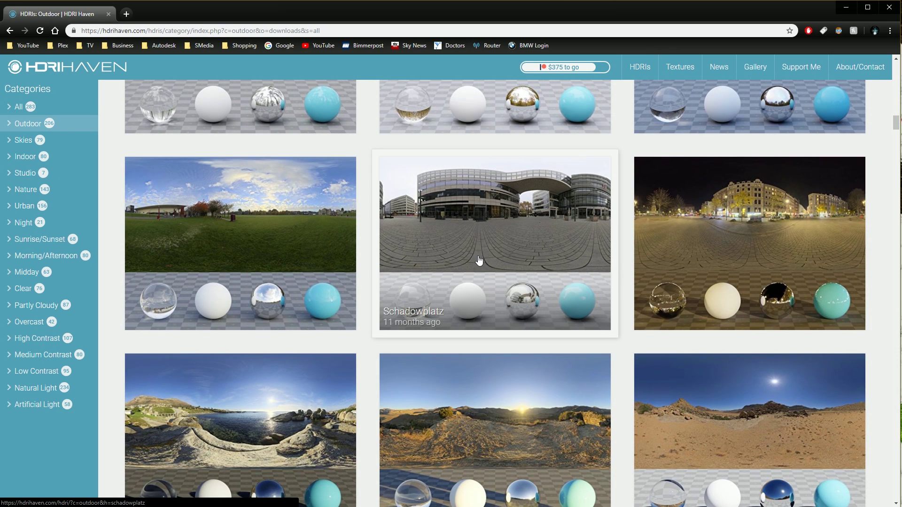
pyautogui.click(484, 221)
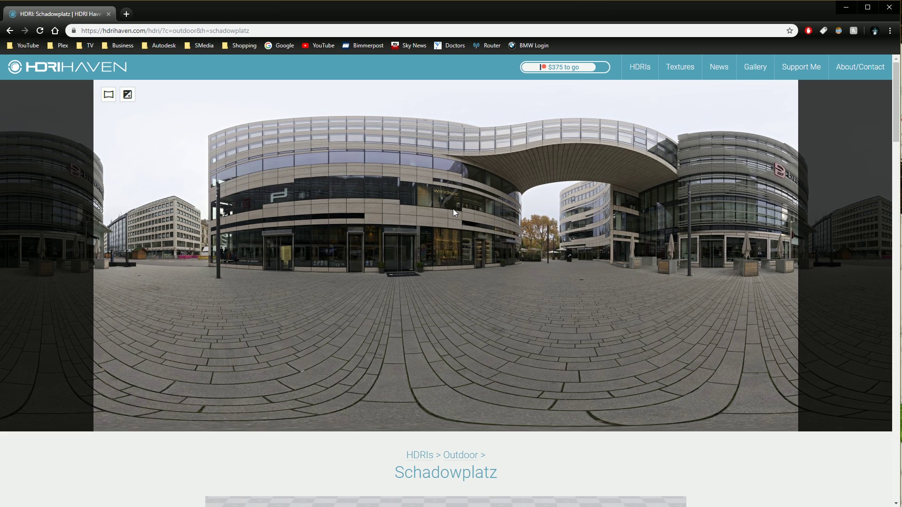
# Snip the Schadowplatz panorama preview, save it on the Desktop as a PNG named Thumbnail, and close Snip & Sketch
pyautogui.press('super+shift+s')
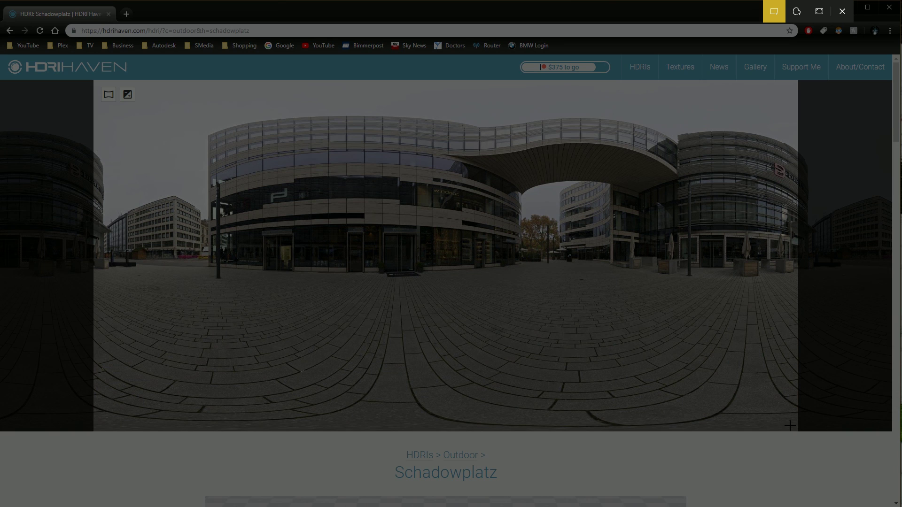
pyautogui.moveTo(789, 425)
pyautogui.mouseDown()
pyautogui.moveTo(171, 108)
pyautogui.moveTo(153, 85)
pyautogui.moveTo(200, 85)
pyautogui.mouseUp()
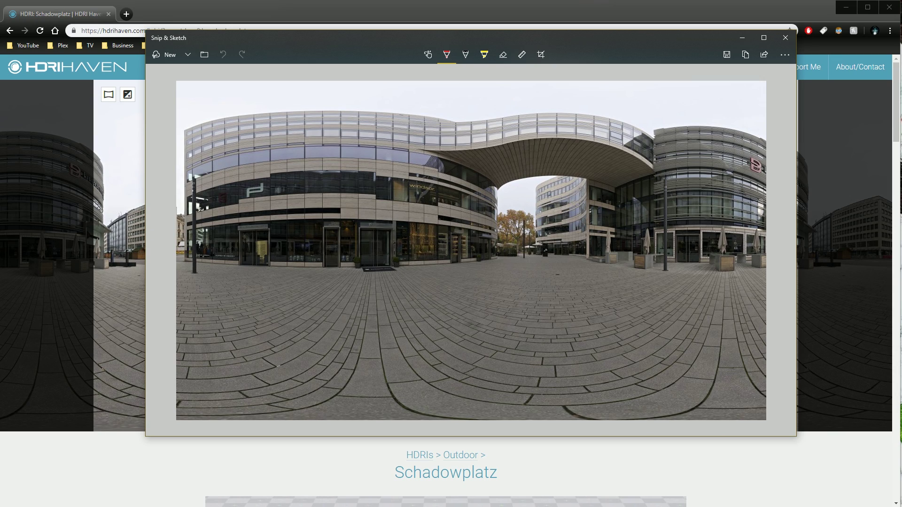
pyautogui.click(725, 57)
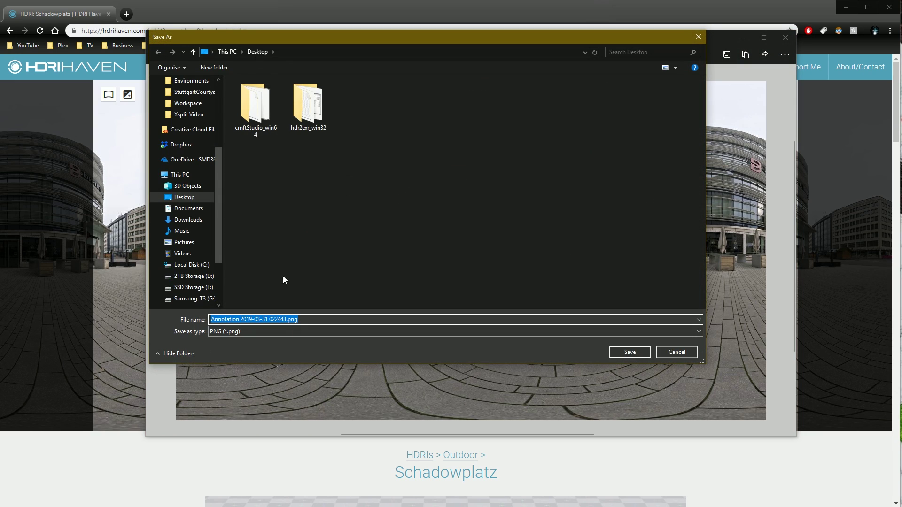
pyautogui.click(238, 331)
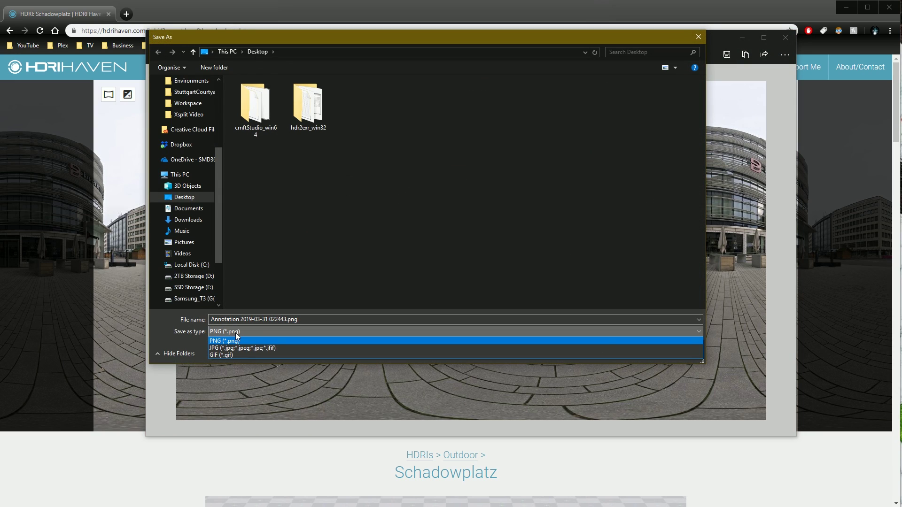
pyautogui.click(236, 336)
pyautogui.click(308, 320)
pyautogui.click(308, 319)
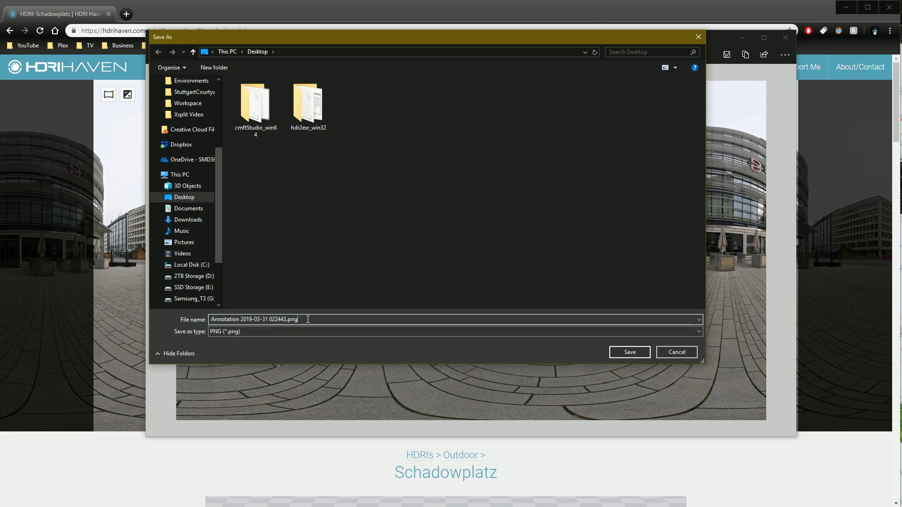
pyautogui.moveTo(308, 319); pyautogui.dragTo(218, 320)
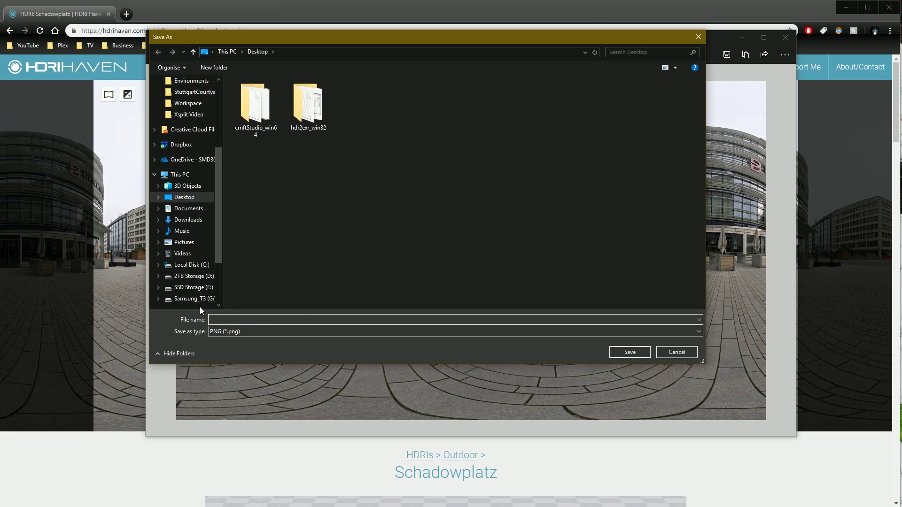
pyautogui.write('Thumbnail')
pyautogui.click(628, 353)
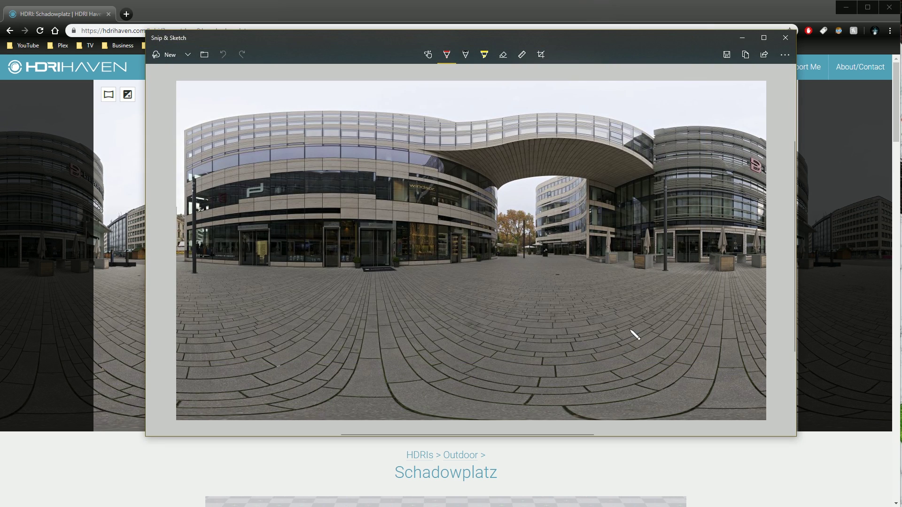
pyautogui.click(780, 40)
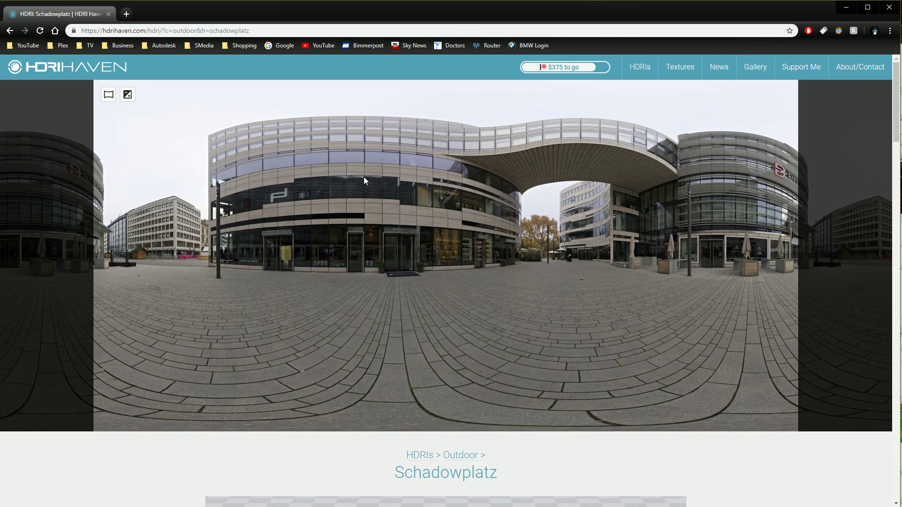
# Download the 8k HDR version of the Schadowplatz image and place the downloaded file on the Desktop
pyautogui.scroll(-9, 368, 257)
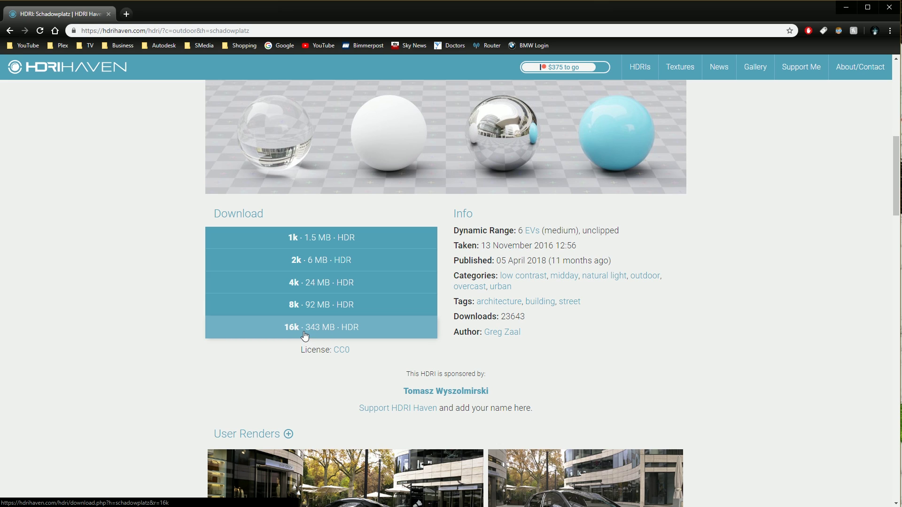
pyautogui.click(299, 306)
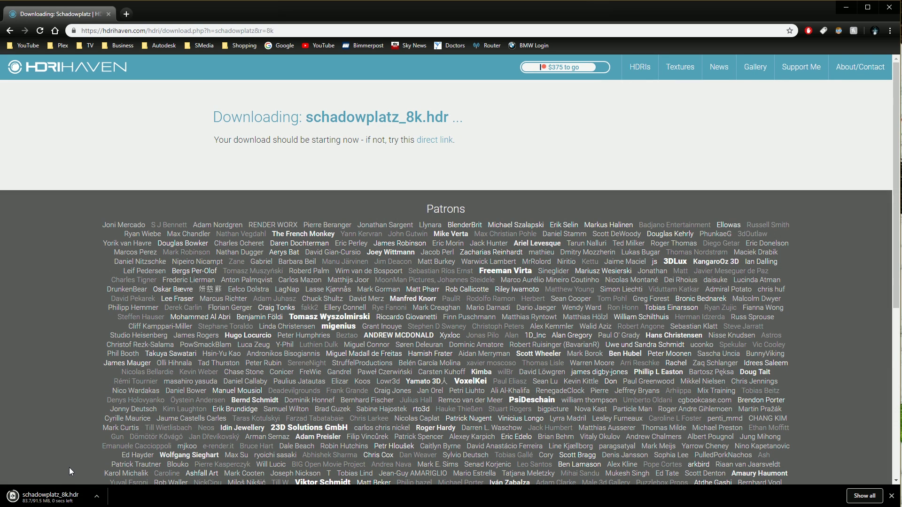
pyautogui.moveTo(217, 22); pyautogui.dragTo(484, 21)
pyautogui.moveTo(369, 498); pyautogui.dragTo(53, 268)
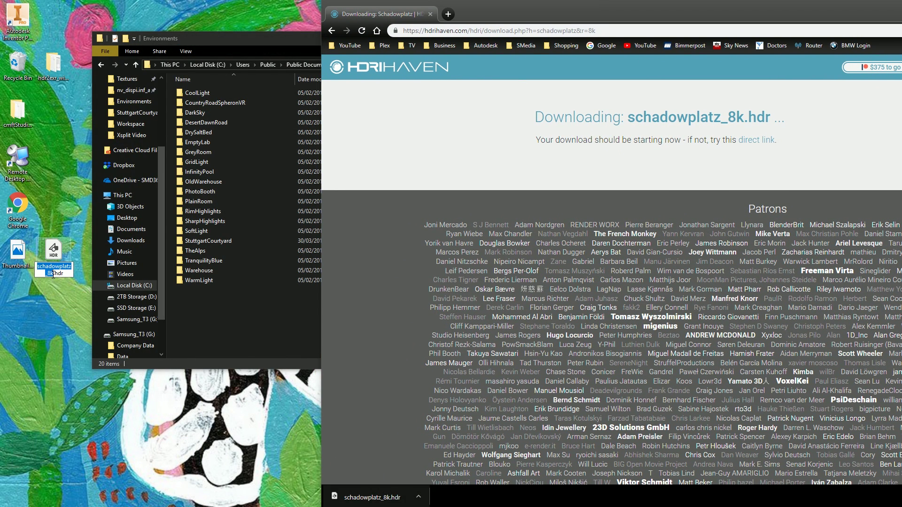
# Rename the downloaded HDR file on the Desktop as Schadowplatz.hdr and minimize the browser
pyautogui.click(53, 274)
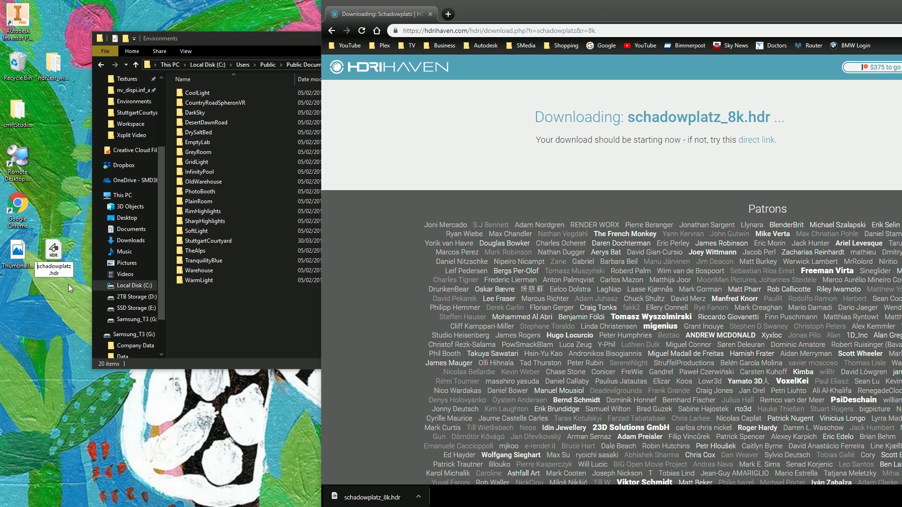
pyautogui.press('Delete')
pyautogui.write('S')
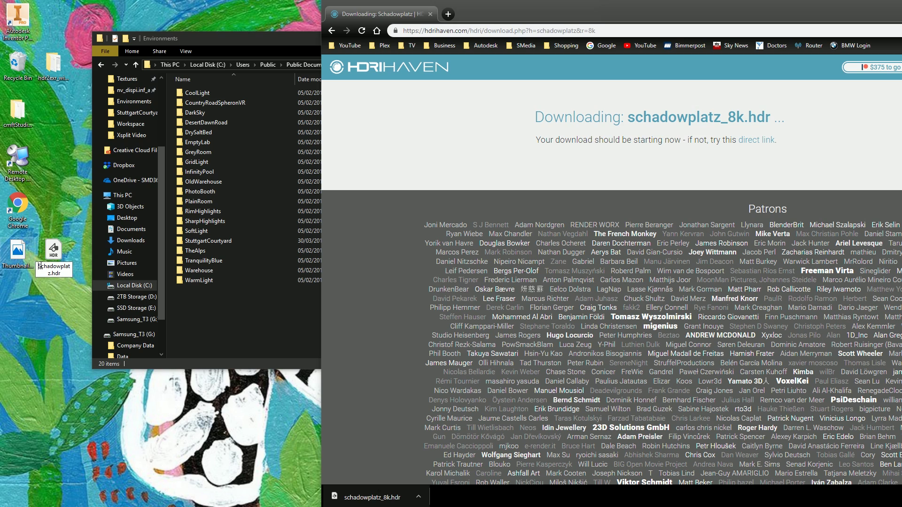
pyautogui.moveTo(39, 266)
pyautogui.mouseDown()
pyautogui.moveTo(61, 266)
pyautogui.moveTo(49, 272)
pyautogui.mouseUp()
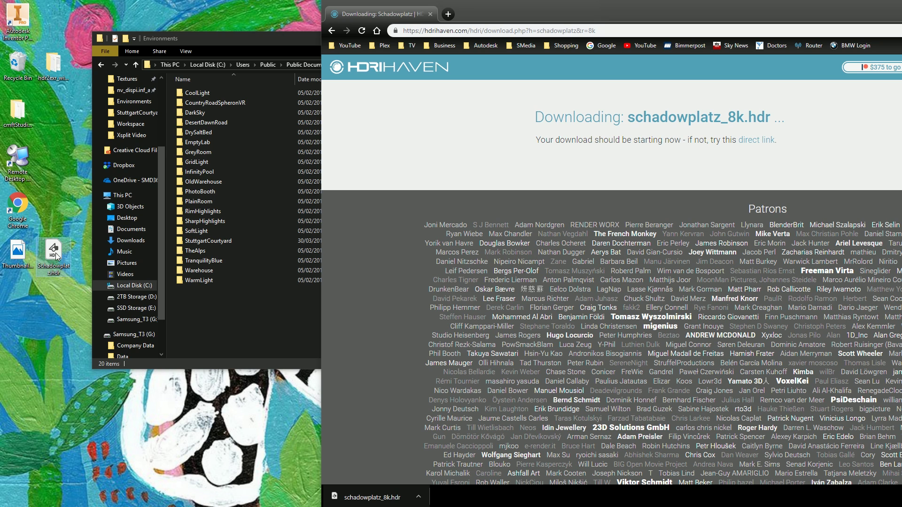
pyautogui.press('Return')
pyautogui.doubleClick(610, 11)
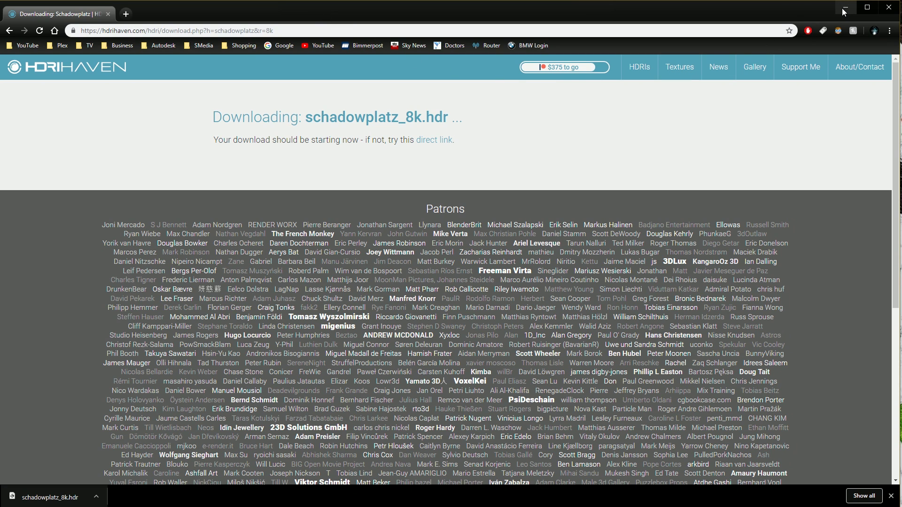
pyautogui.click(844, 10)
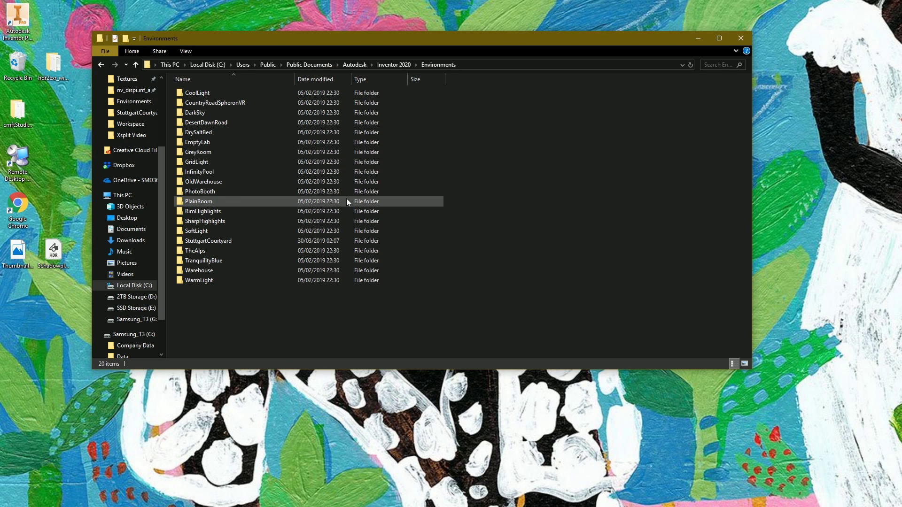
# Create a folder named Schadowplatz in Inventor 2020's Environments folder
pyautogui.moveTo(226, 41); pyautogui.dragTo(237, 43)
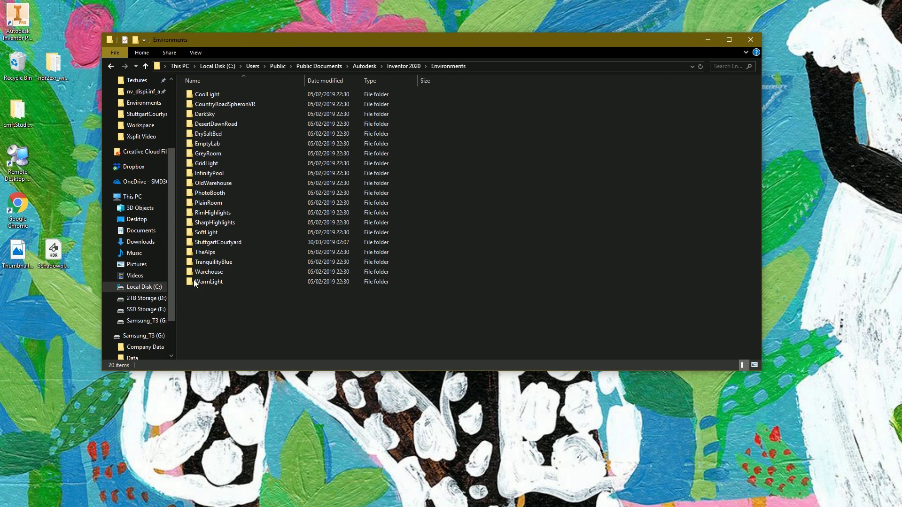
pyautogui.click(135, 41)
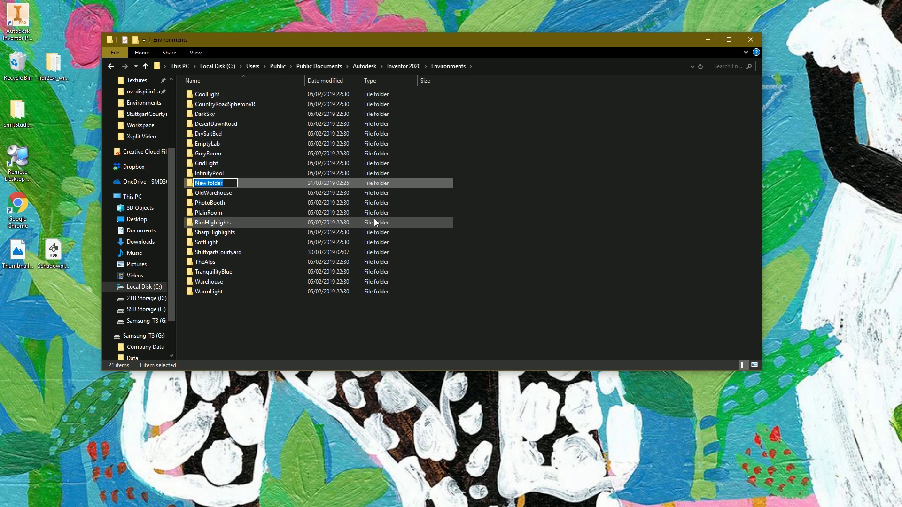
pyautogui.write('Schadowplatz')
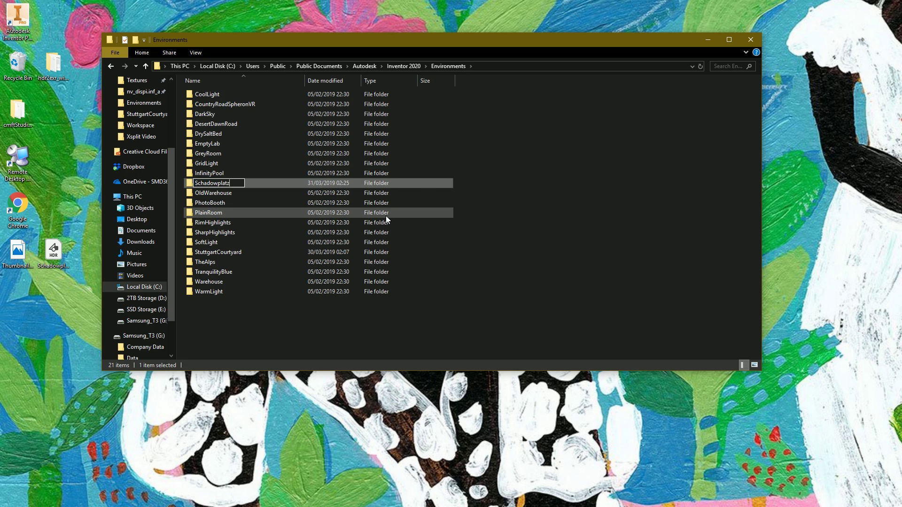
pyautogui.press('Return')
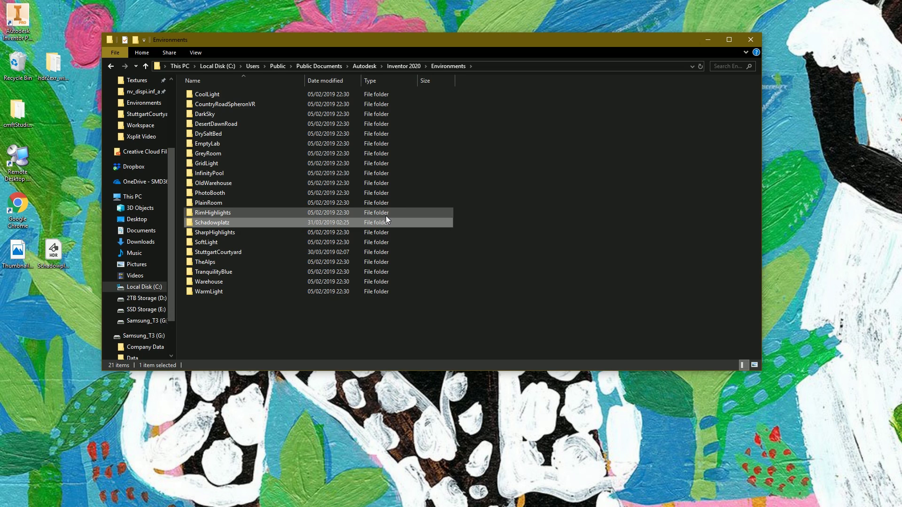
# Open the Schadowplatz folder and move the Thumbnail and Schadowplatz.hdr files from the Desktop into it
pyautogui.doubleClick(195, 223)
pyautogui.moveTo(56, 292); pyautogui.dragTo(215, 284)
pyautogui.moveTo(215, 285); pyautogui.dragTo(239, 219, button='right')
pyautogui.click(292, 273)
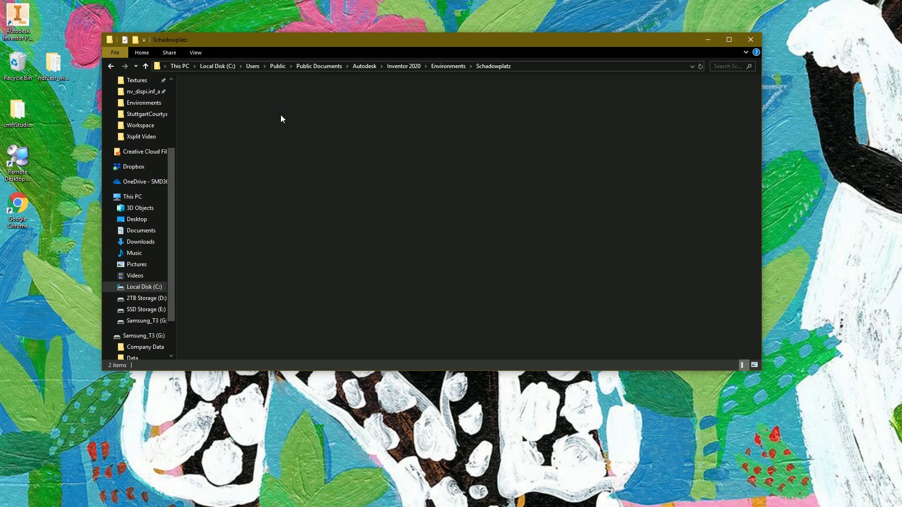
# Create a new text document in the Schadowplatz folder and name it Schadowplatz.xml, accepting the extension change
pyautogui.rightClick(203, 144)
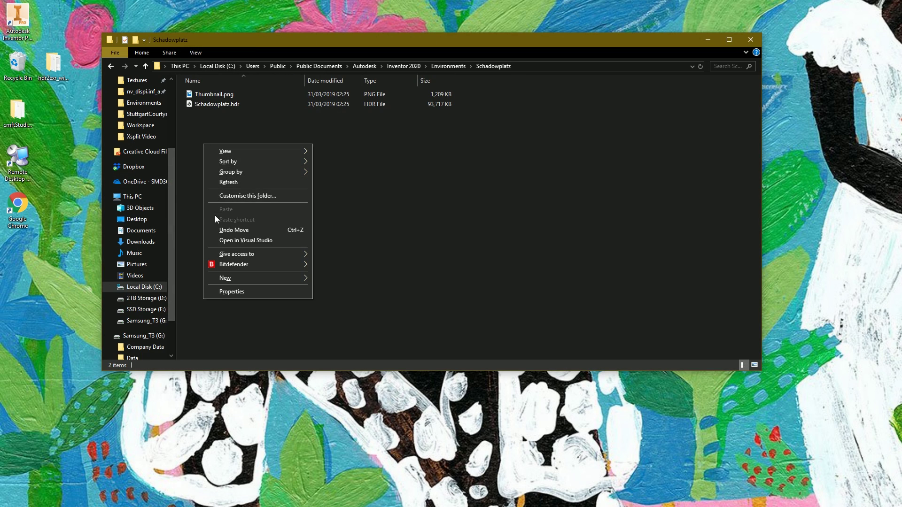
pyautogui.moveTo(238, 275)
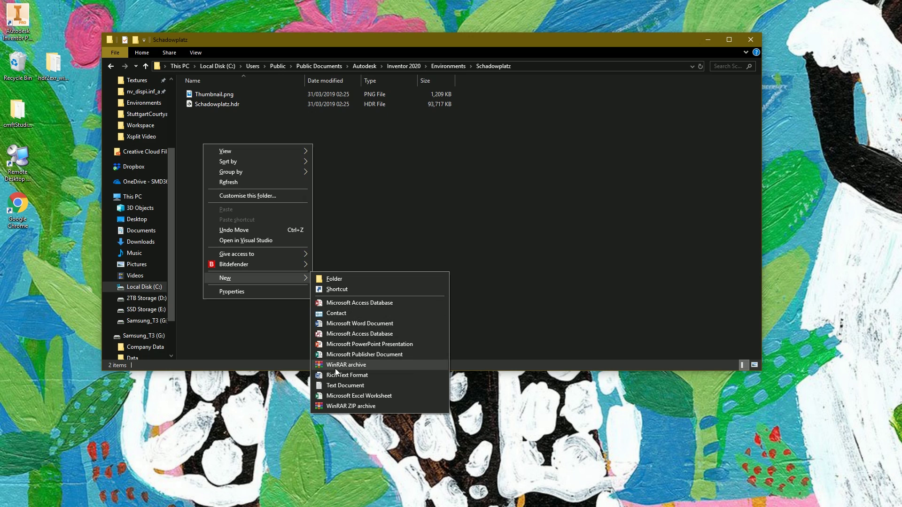
pyautogui.click(333, 384)
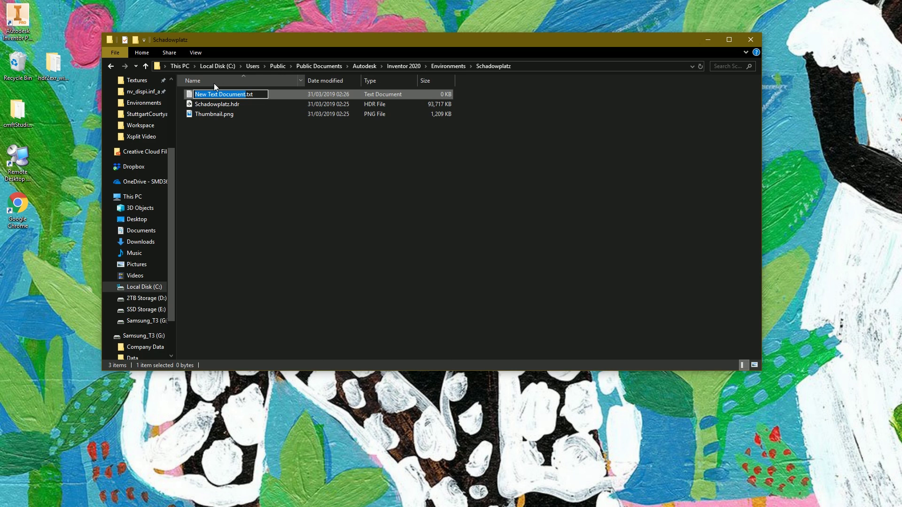
pyautogui.write('Schadowplatz')
pyautogui.press('Delete')
pyautogui.press('Delete')
pyautogui.press('Delete')
pyautogui.write('xml')
pyautogui.press('Return')
pyautogui.press('Return')
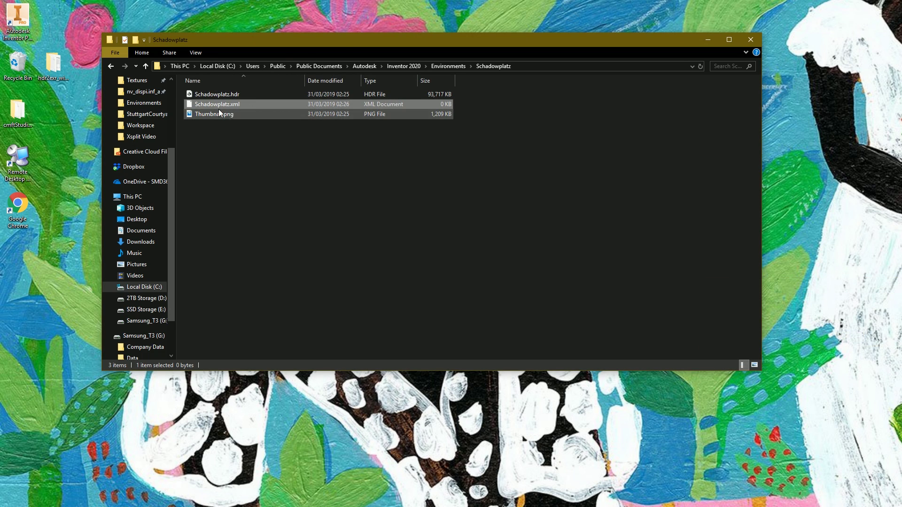
# Open Schadowplatz.xml in Notepad++ and paste in the whole environment definition copied from Custom.txt
pyautogui.rightClick(189, 102)
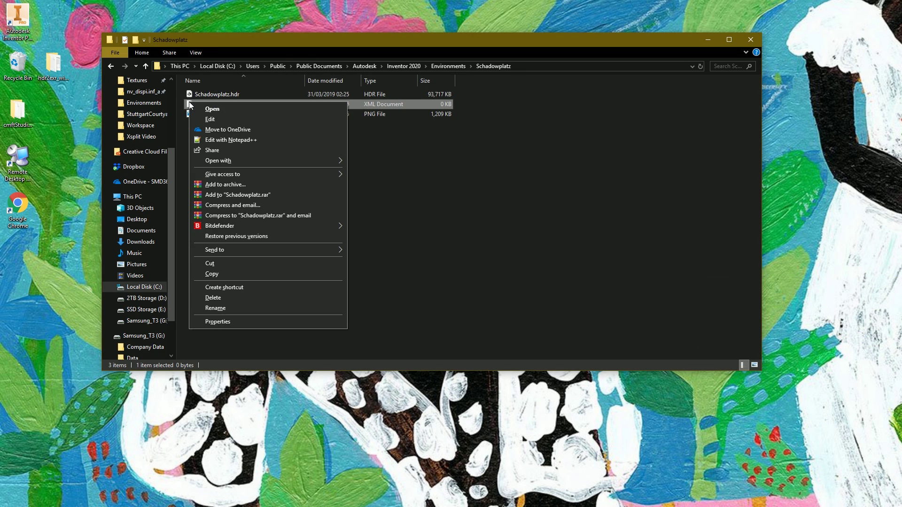
pyautogui.click(231, 140)
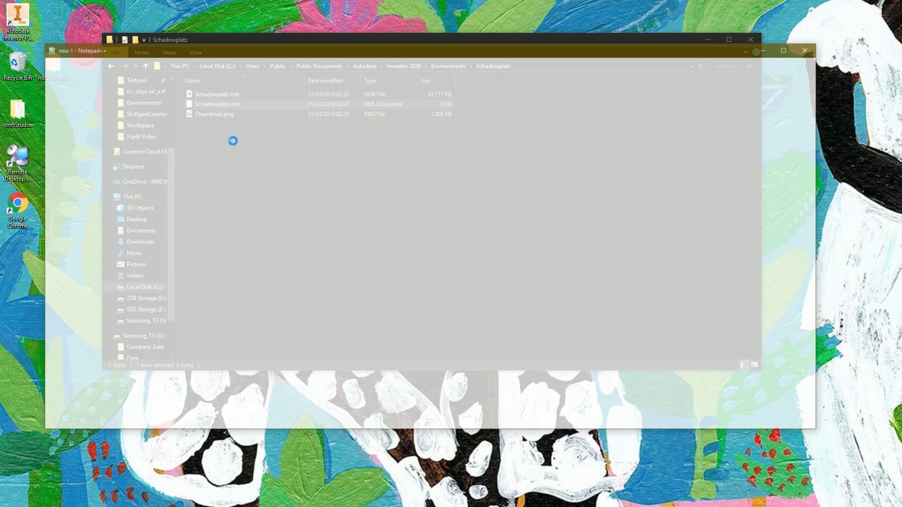
pyautogui.moveTo(263, 53); pyautogui.dragTo(223, 13)
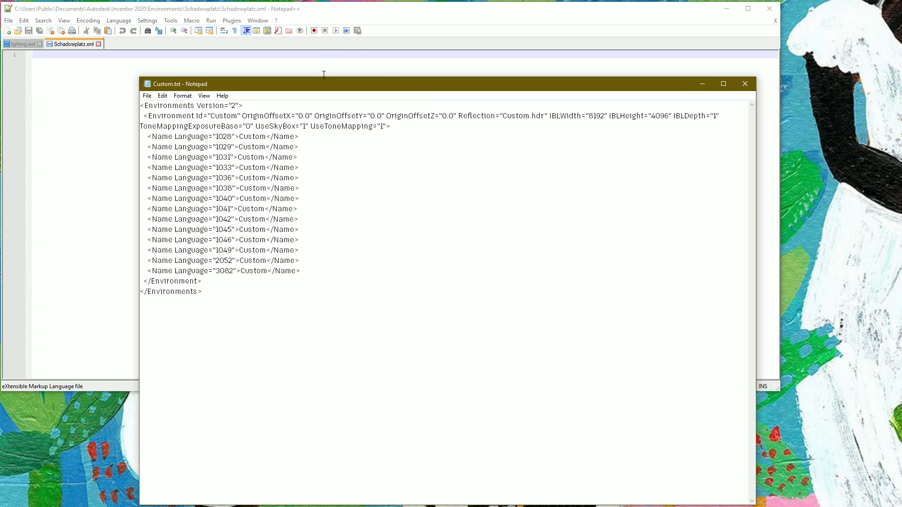
pyautogui.moveTo(323, 83); pyautogui.dragTo(286, 60)
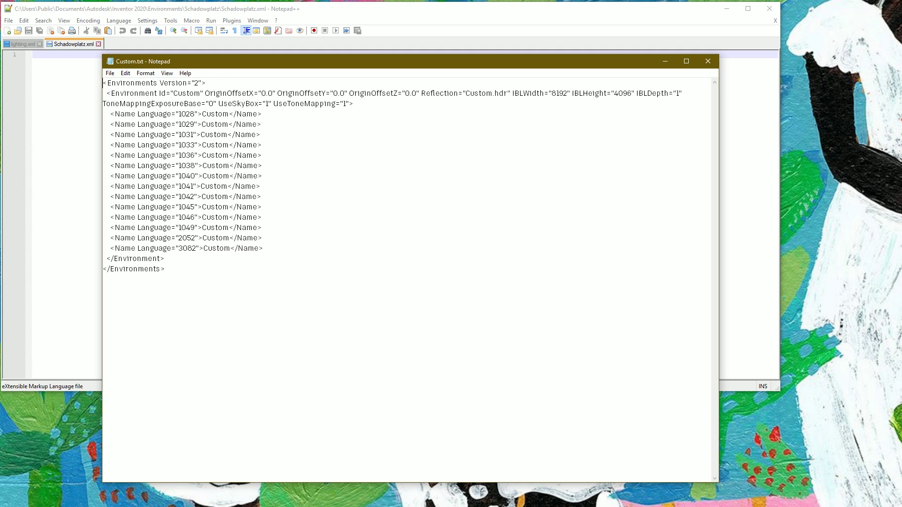
pyautogui.moveTo(107, 85); pyautogui.dragTo(166, 269)
pyautogui.hotkey('ctrl', 'c')
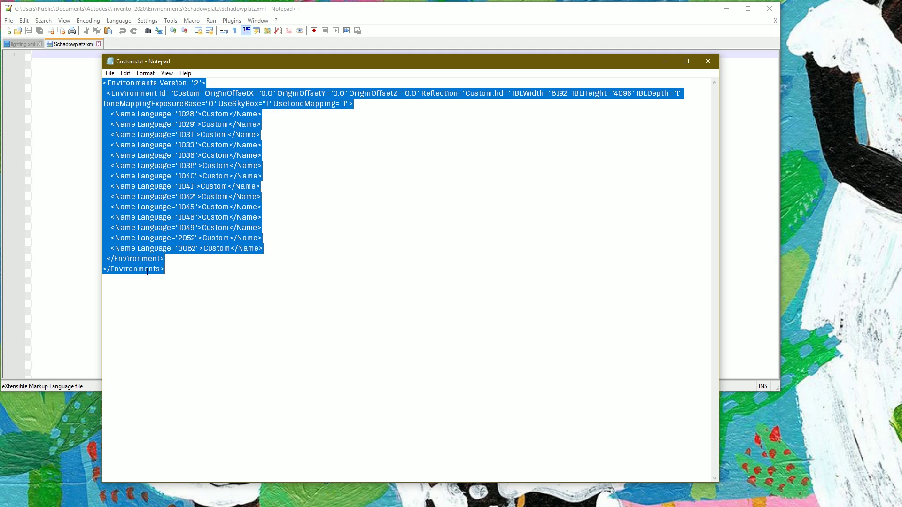
pyautogui.click(58, 82)
pyautogui.hotkey('ctrl', 'v')
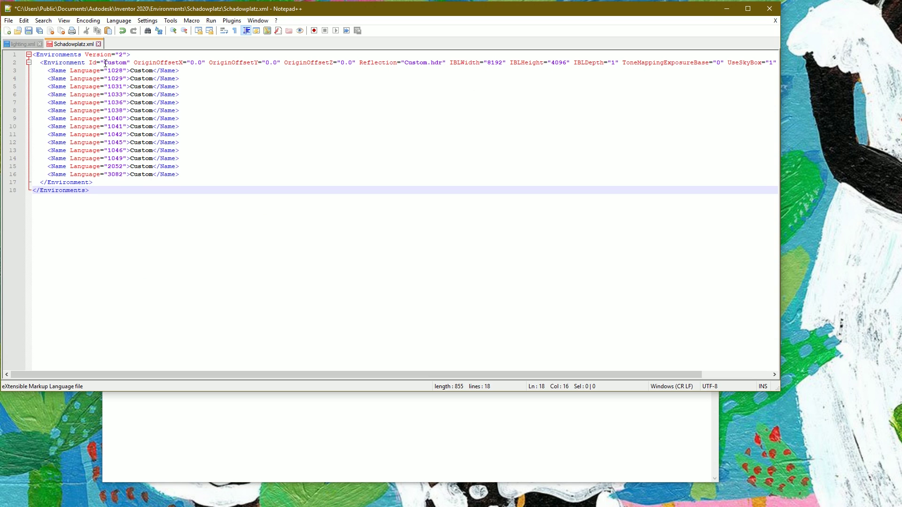
# Check the XML file's name in the Schadowplatz folder in File Explorer, and return to its text in Notepad++
pyautogui.moveTo(121, 9); pyautogui.dragTo(146, 87)
pyautogui.click(185, 41)
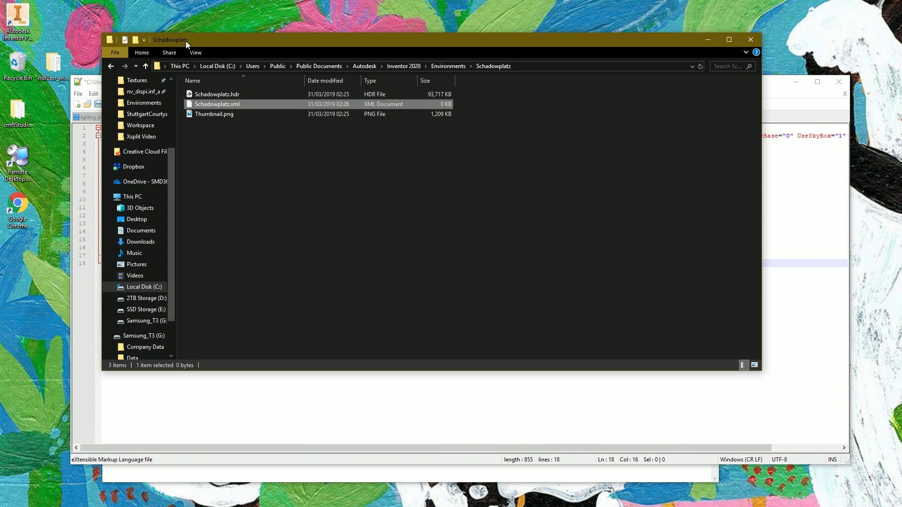
pyautogui.click(215, 106)
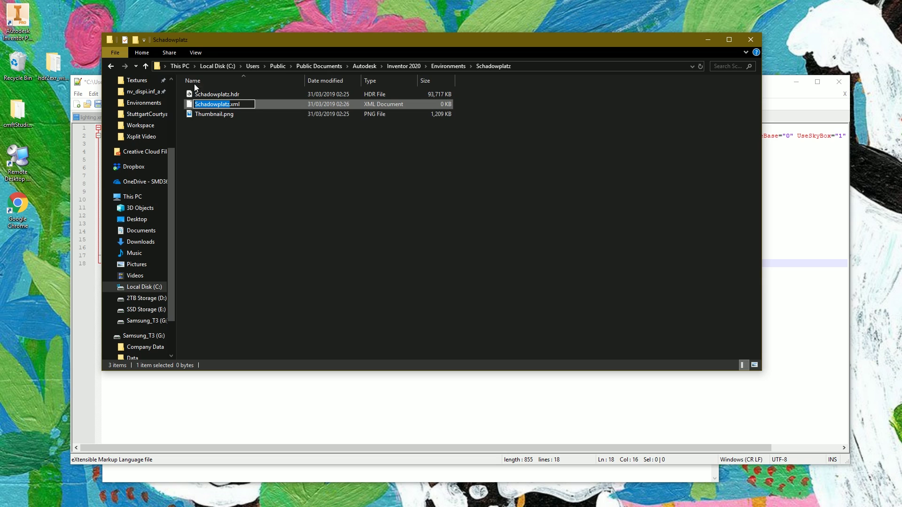
pyautogui.click(89, 83)
pyautogui.moveTo(108, 80); pyautogui.dragTo(66, 23)
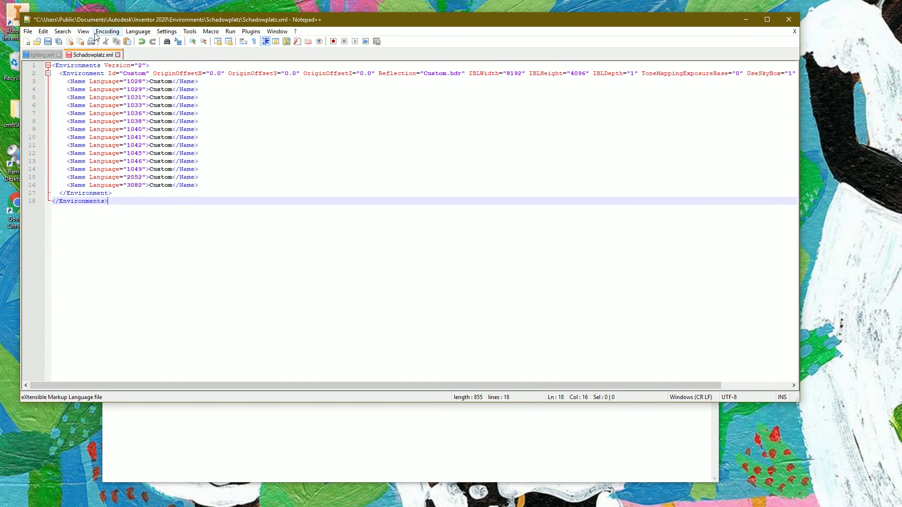
# Replace every occurrence of "Custom" with "Schadowplatz" in the XML file and close the Replace dialog
pyautogui.click(63, 31)
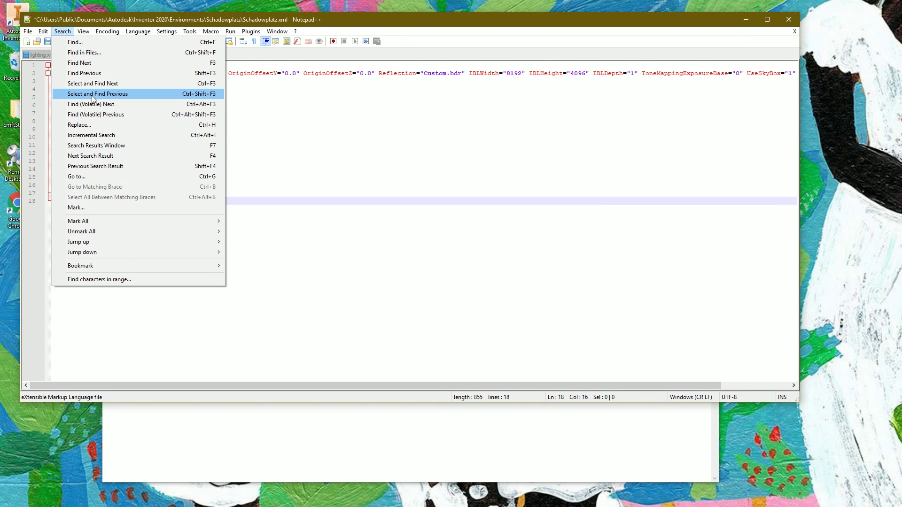
pyautogui.click(79, 125)
pyautogui.write('C')
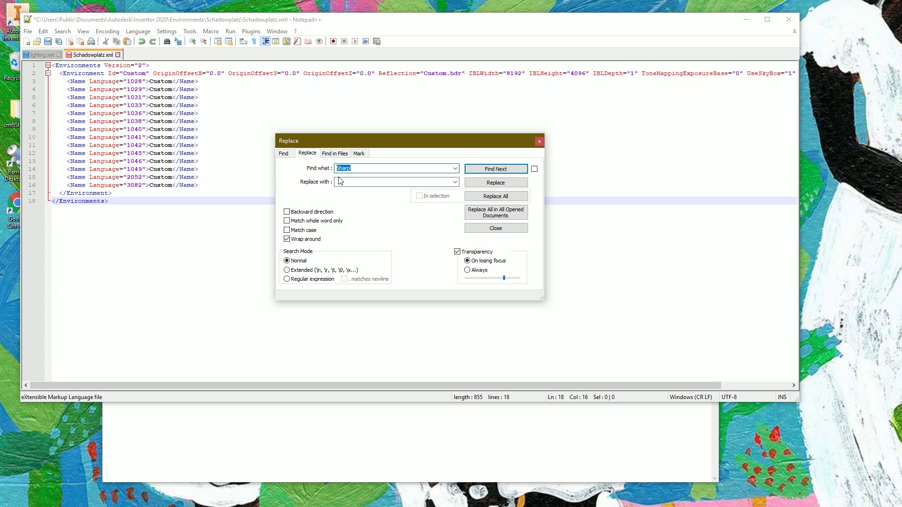
pyautogui.write('ustom')
pyautogui.press('Tab')
pyautogui.write('Schadowplatz')
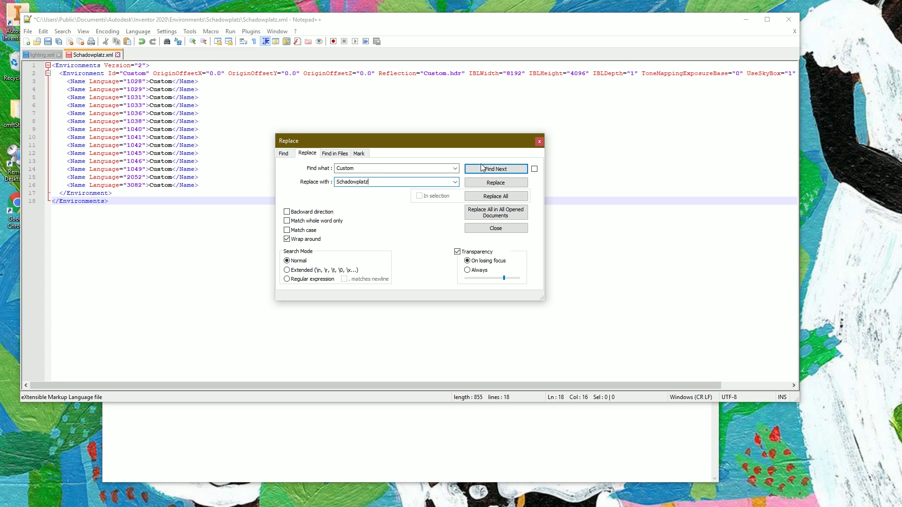
pyautogui.click(496, 196)
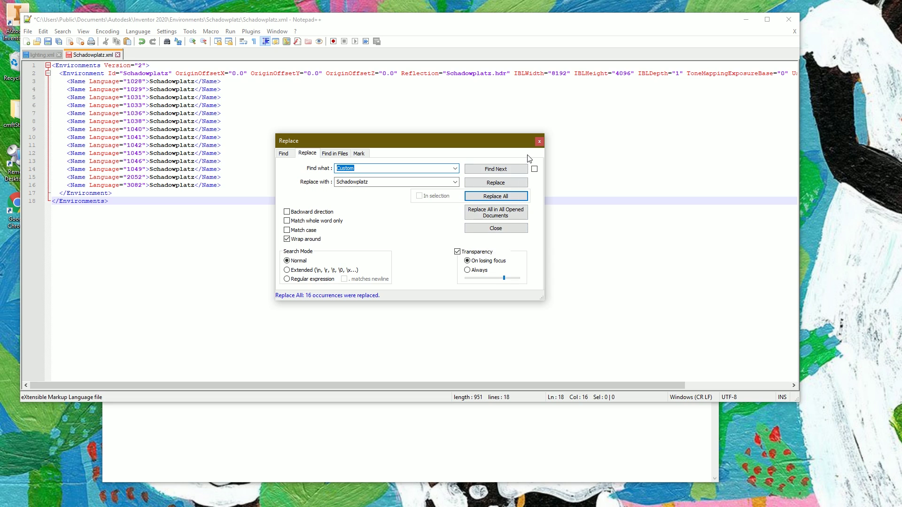
pyautogui.click(539, 141)
# Save Schadowplatz.xml and close Notepad++
pyautogui.moveTo(220, 385); pyautogui.dragTo(249, 386)
pyautogui.click(48, 42)
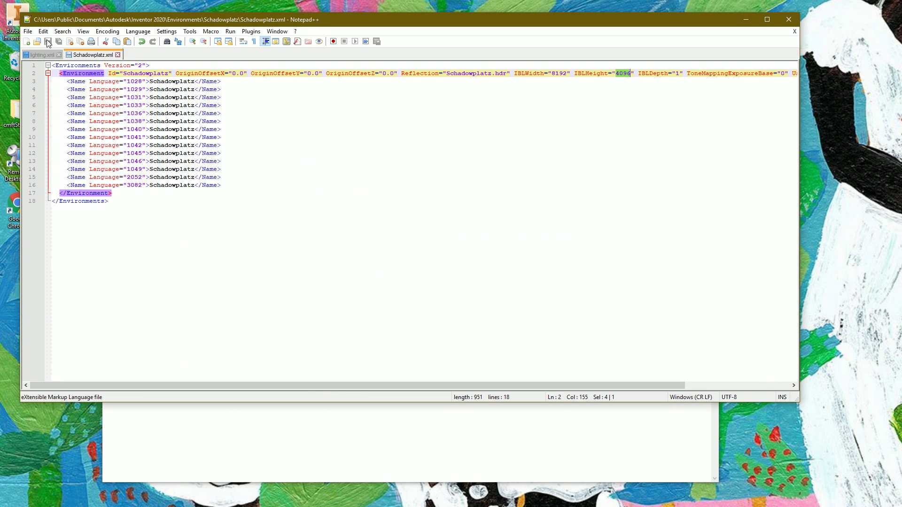
pyautogui.click(789, 20)
# Close the Custom.txt template and go up to the Inventor 2020 folder in File Explorer
pyautogui.moveTo(289, 40); pyautogui.dragTo(190, 16)
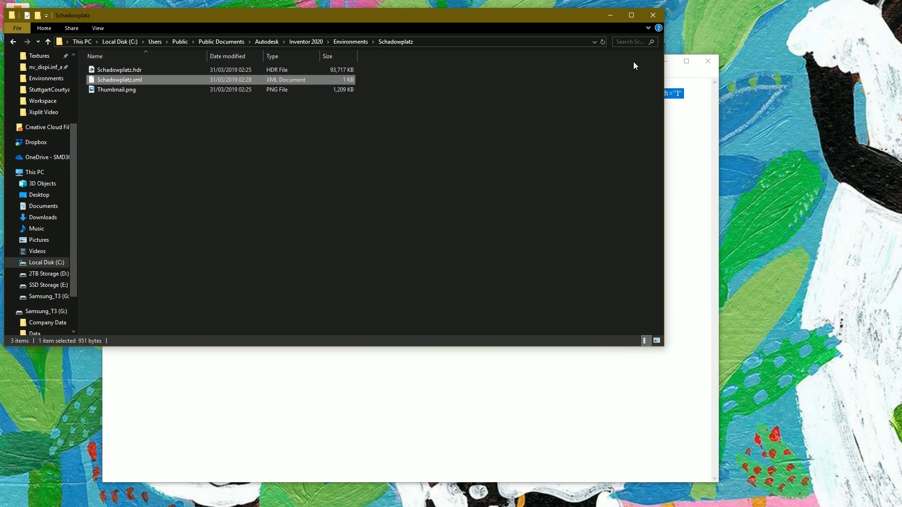
pyautogui.click(718, 117)
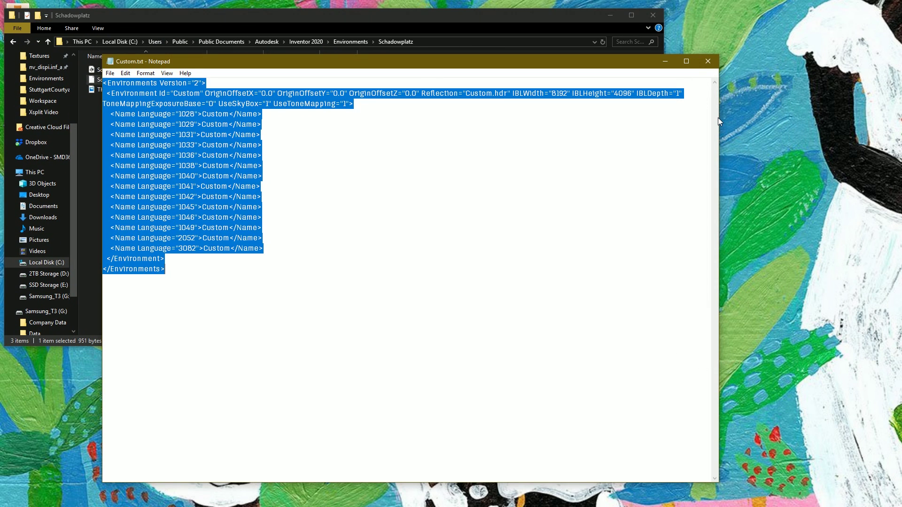
pyautogui.click(708, 61)
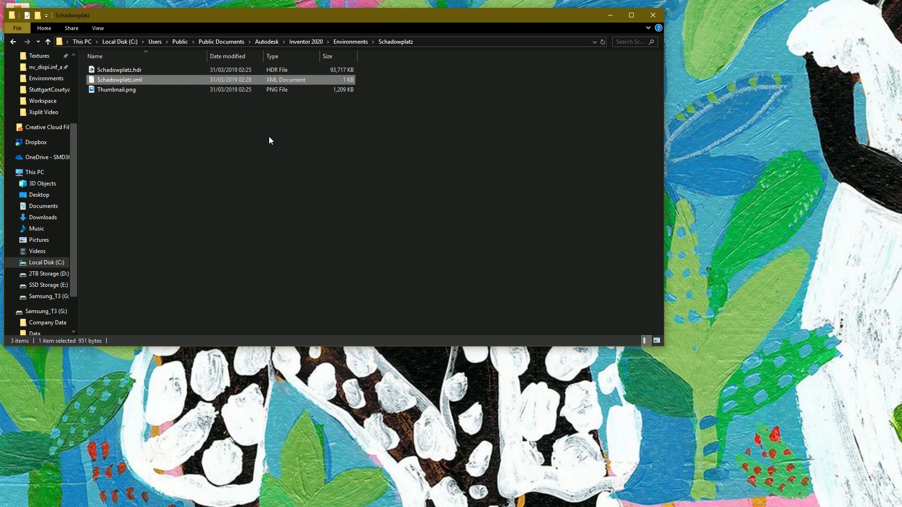
pyautogui.click(305, 41)
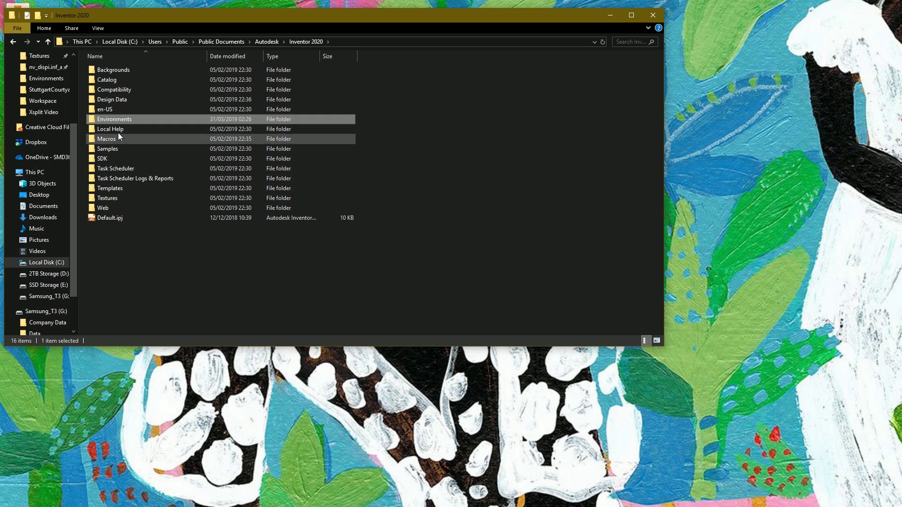
# Open lighting.xml from the Design Data folder in Notepad++ and reposition its window
pyautogui.doubleClick(117, 99)
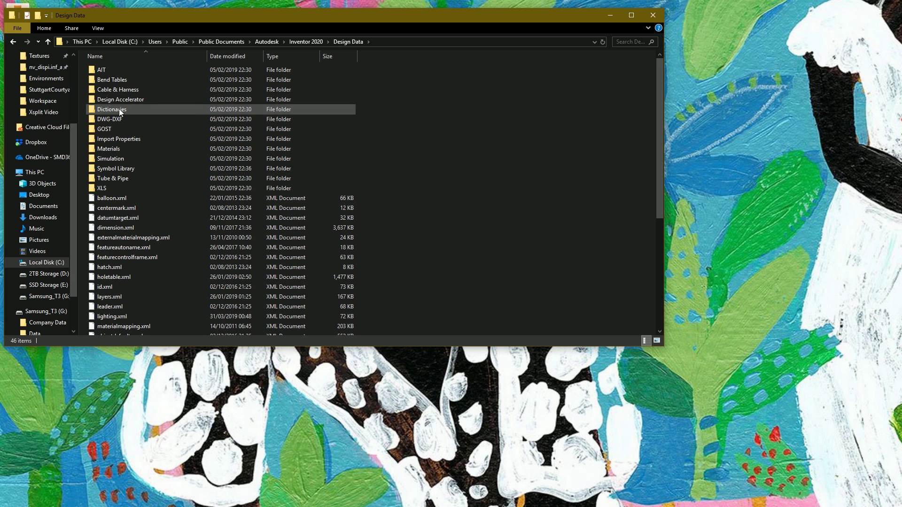
pyautogui.scroll(-6, 110, 315)
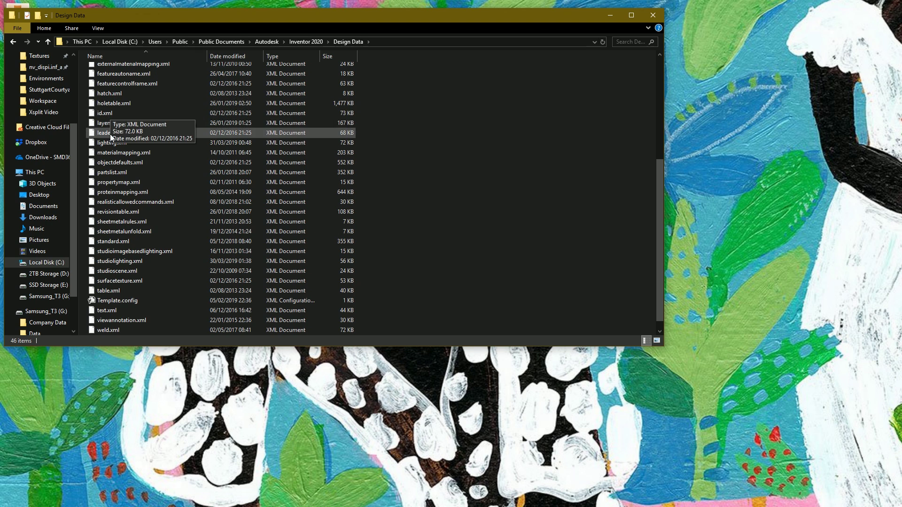
pyautogui.rightClick(108, 142)
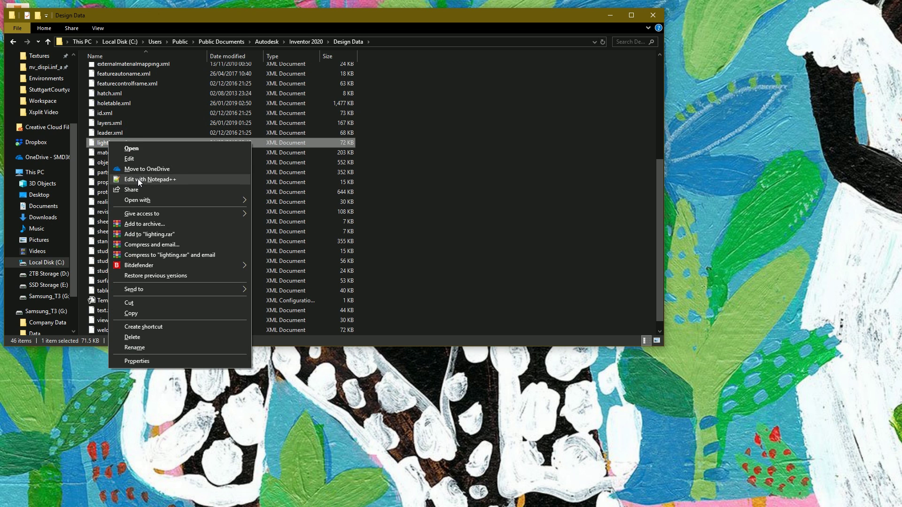
pyautogui.click(138, 180)
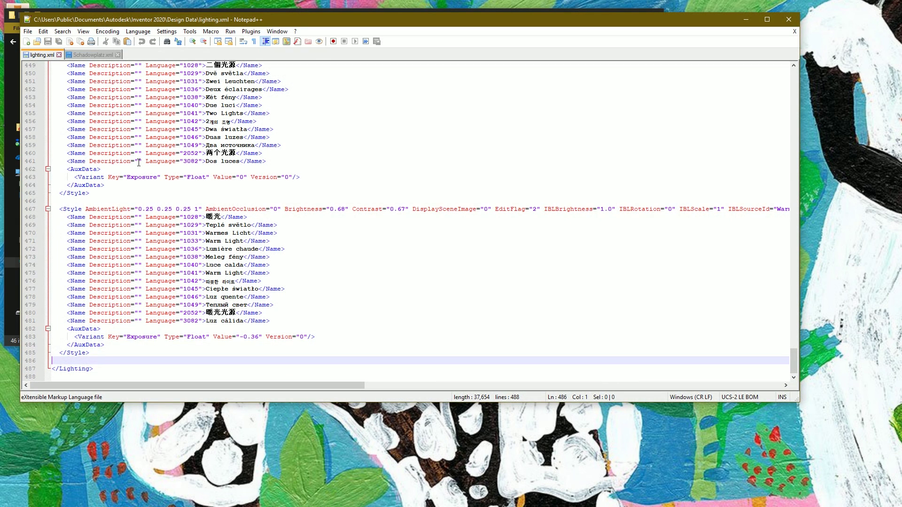
pyautogui.moveTo(139, 16); pyautogui.dragTo(121, 5)
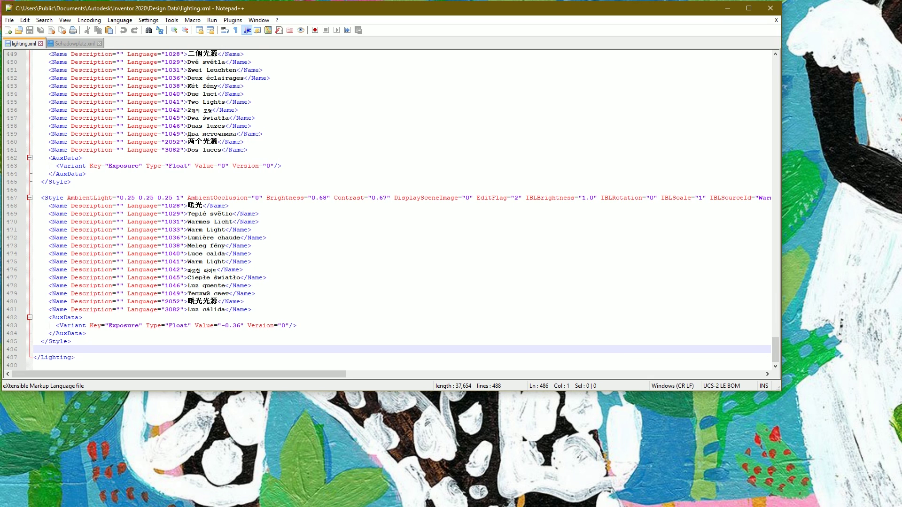
# Copy the whole style block from the Lighting.txt template and paste it below the last style in lighting.xml, after a blank line
pyautogui.hotkey('alt', 'Tab')
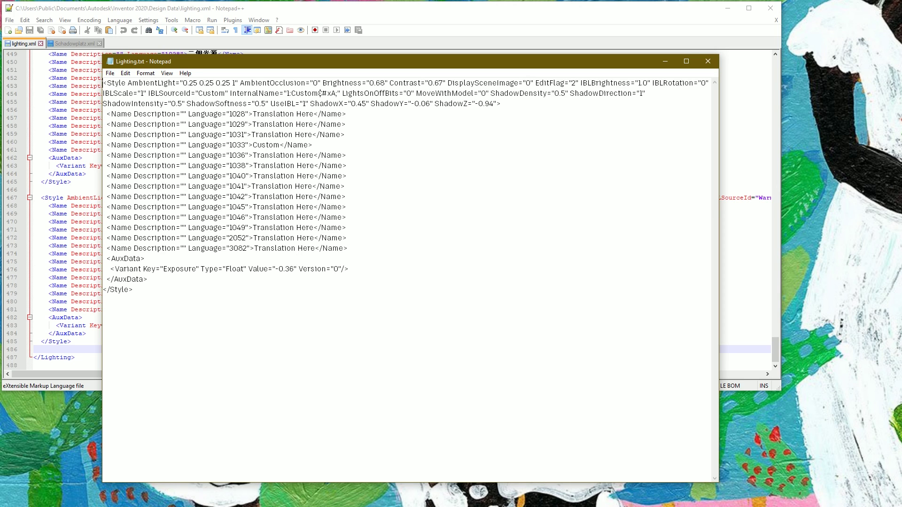
pyautogui.moveTo(103, 83); pyautogui.dragTo(136, 291)
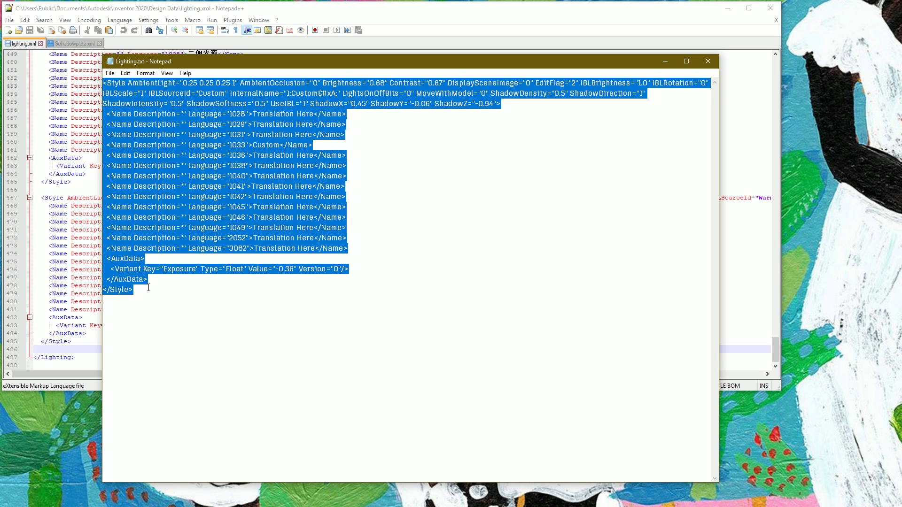
pyautogui.click(75, 196)
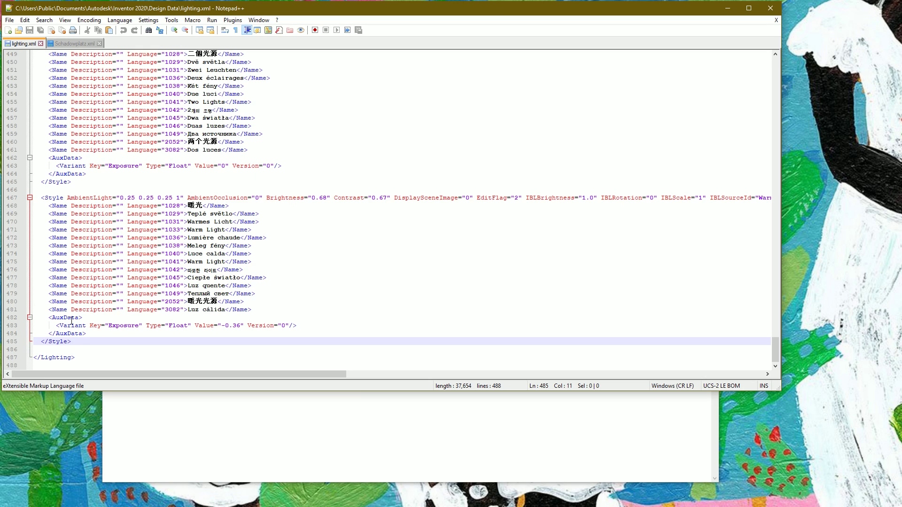
pyautogui.press('Return')
pyautogui.press('Return')
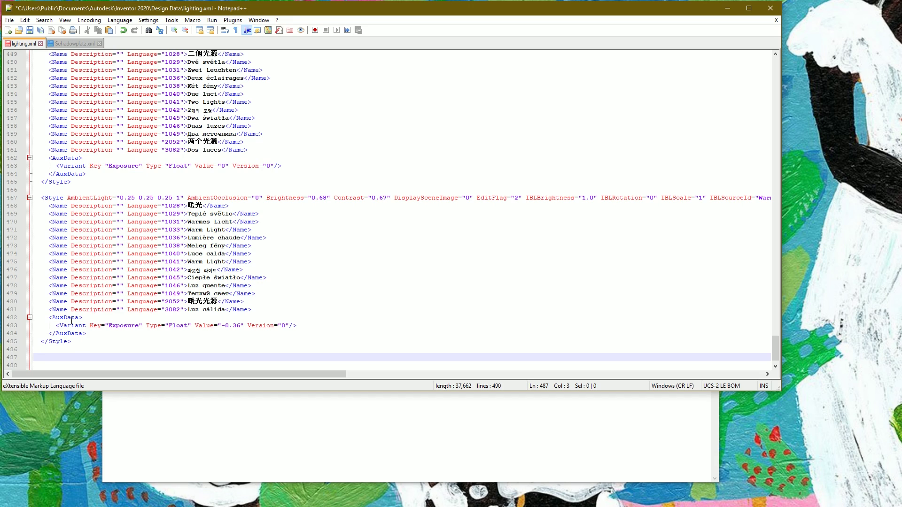
pyautogui.hotkey('ctrl', 'v')
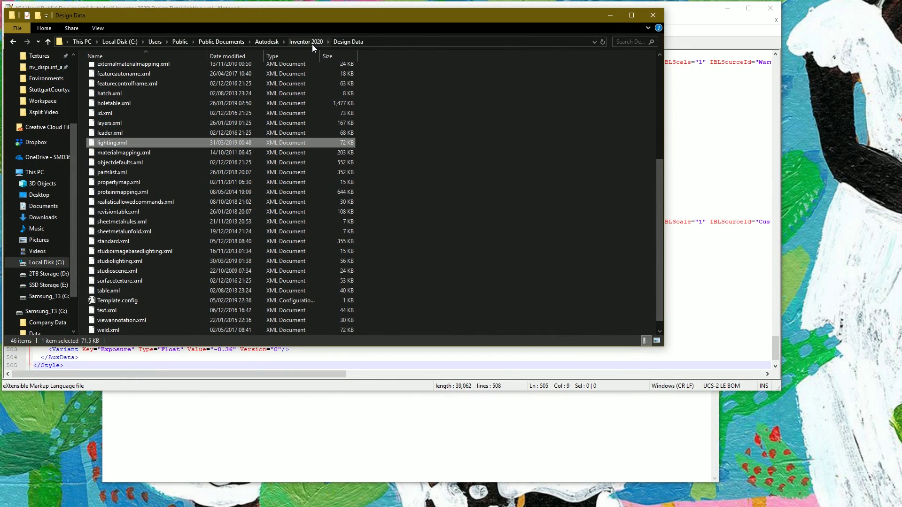
# Copy the Schadowplatz folder's name from the Environments folder in File Explorer, and minimise File Explorer to return to lighting.xml
pyautogui.click(312, 44)
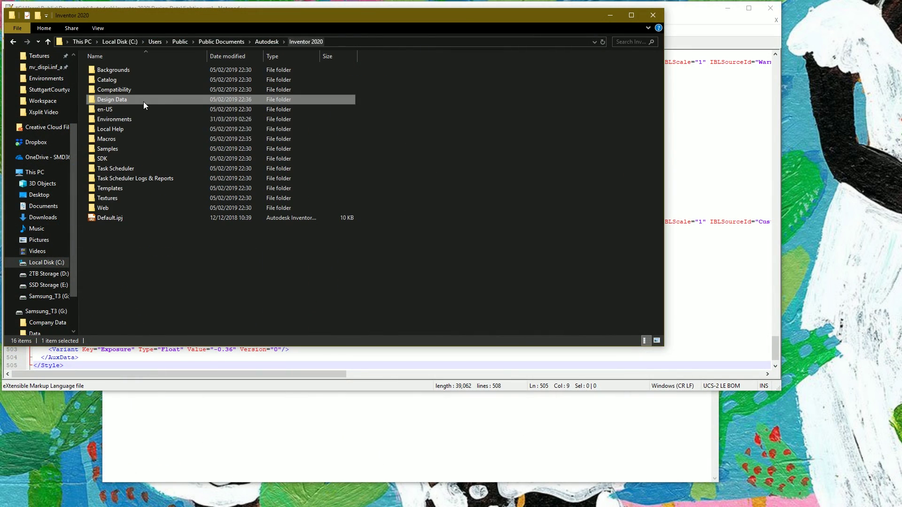
pyautogui.doubleClick(113, 119)
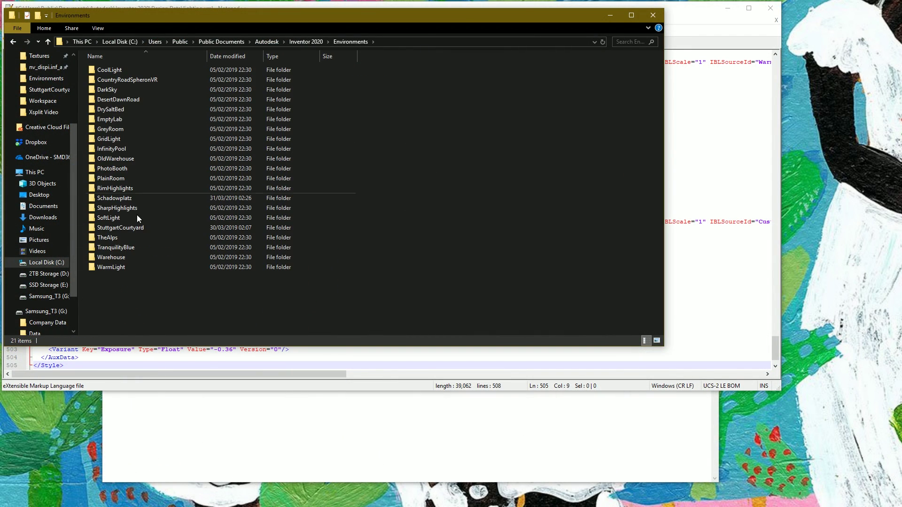
pyautogui.click(121, 197)
pyautogui.click(115, 199)
pyautogui.hotkey('ctrl', 'c')
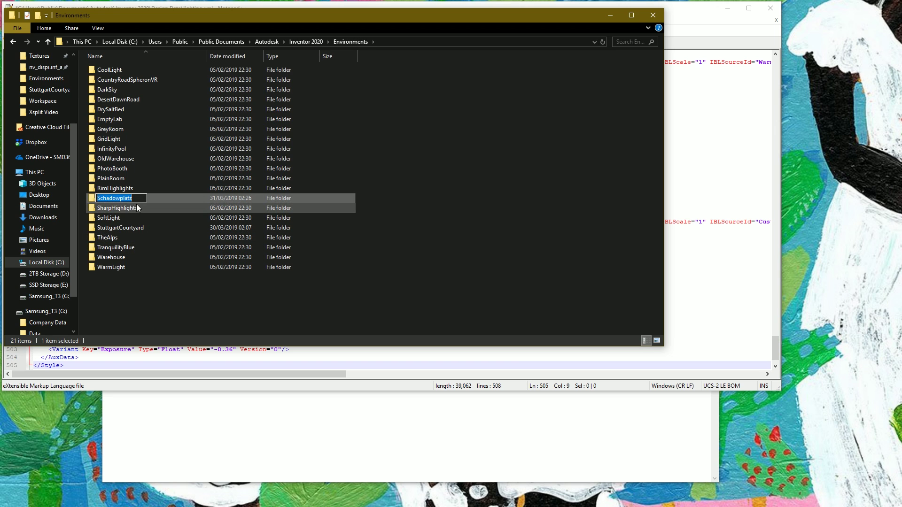
pyautogui.click(611, 15)
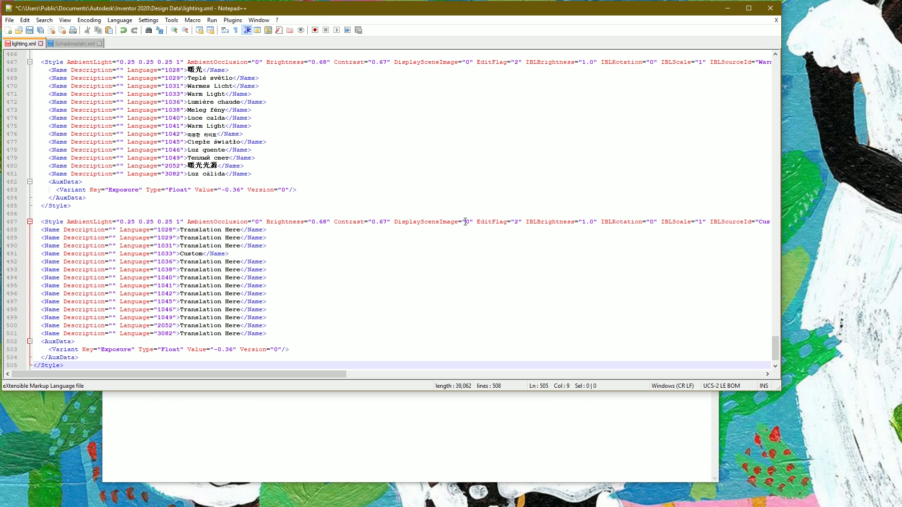
# Replace "Custom" with "Schadowplatz" in the new style's IBLSourceId, InternalName and language 1033 name
pyautogui.moveTo(266, 374); pyautogui.dragTo(411, 372)
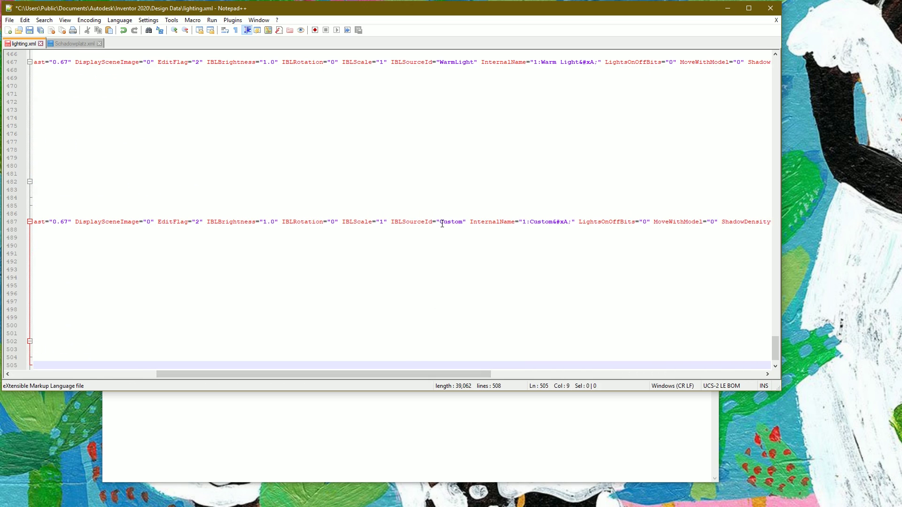
pyautogui.moveTo(441, 224); pyautogui.dragTo(462, 224)
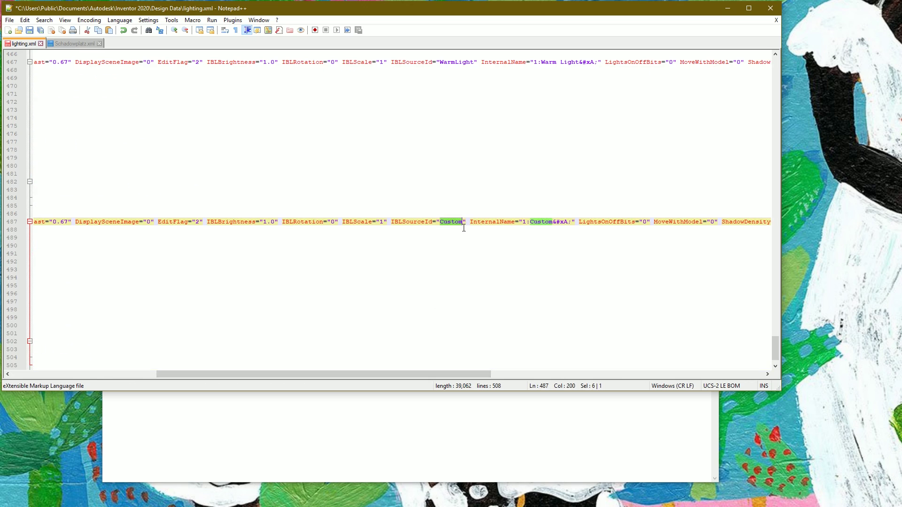
pyautogui.hotkey('ctrl', 'v')
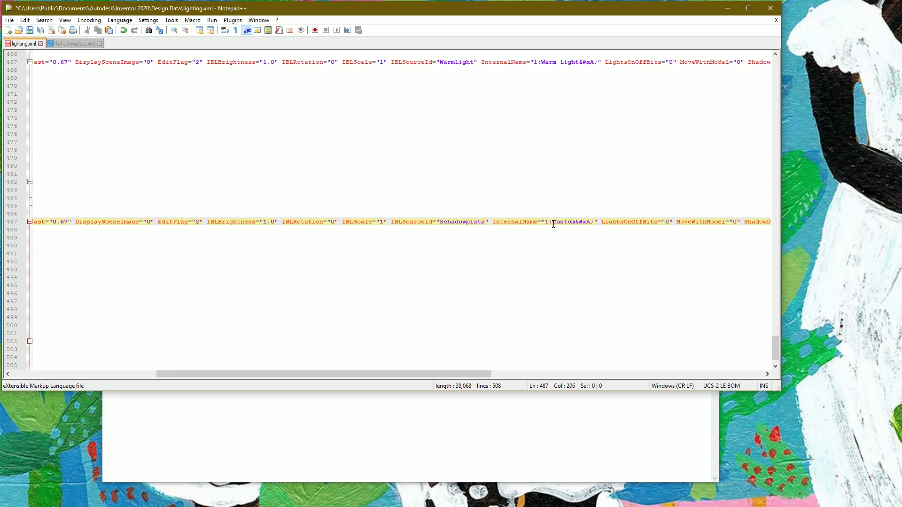
pyautogui.moveTo(553, 221); pyautogui.dragTo(575, 222)
pyautogui.hotkey('ctrl', 'v')
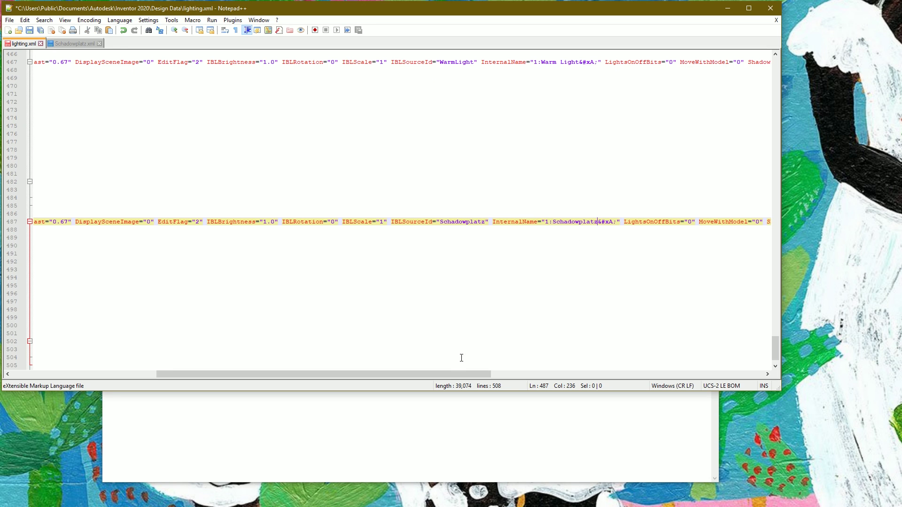
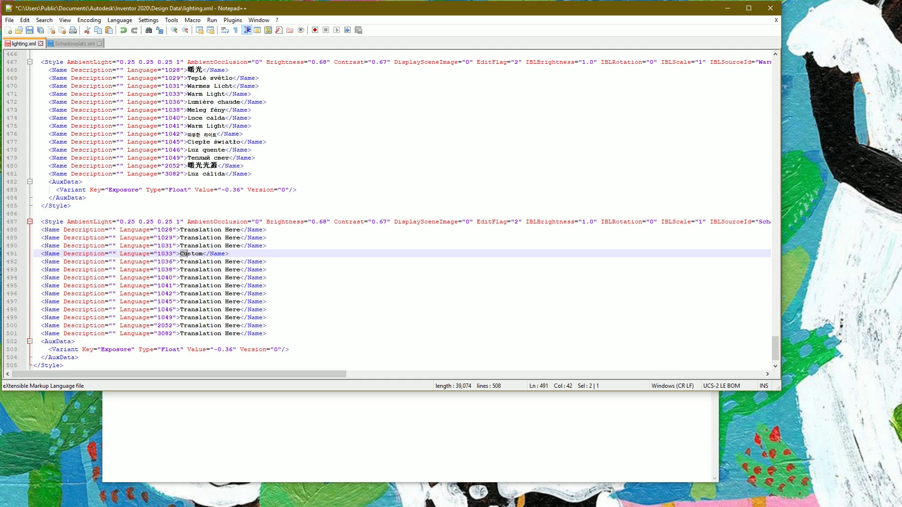
pyautogui.write('Schadowplatz')
# Delete all "Translation Here" name lines from the Schadowplatz style, along with the blank lines they leave
pyautogui.moveTo(267, 245); pyautogui.dragTo(38, 230)
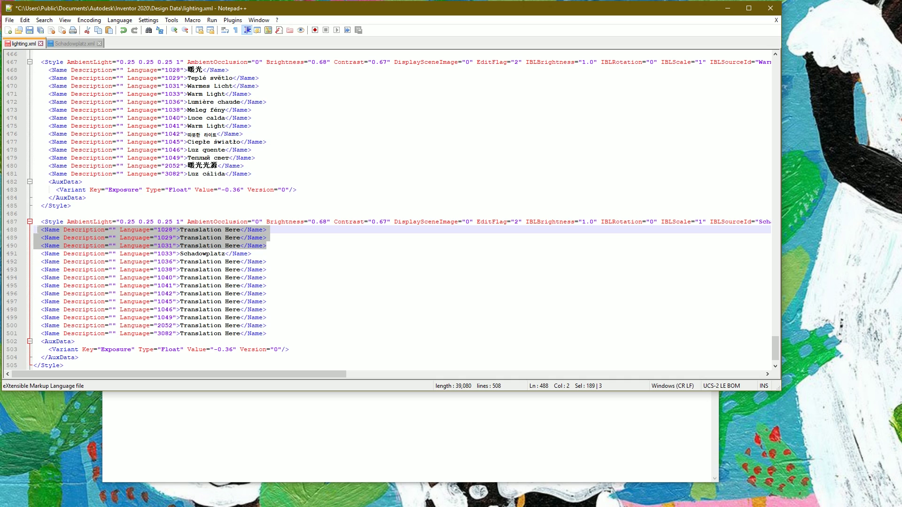
pyautogui.press('Delete')
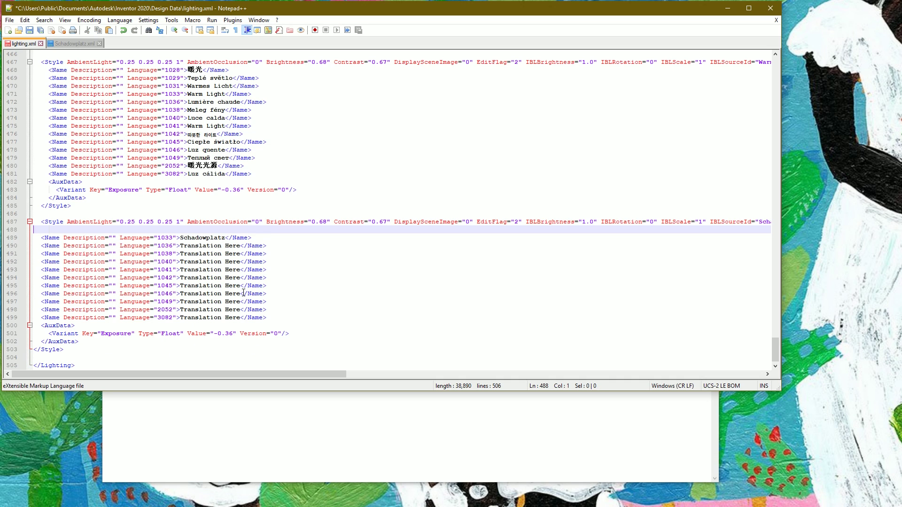
pyautogui.moveTo(267, 318); pyautogui.dragTo(37, 245)
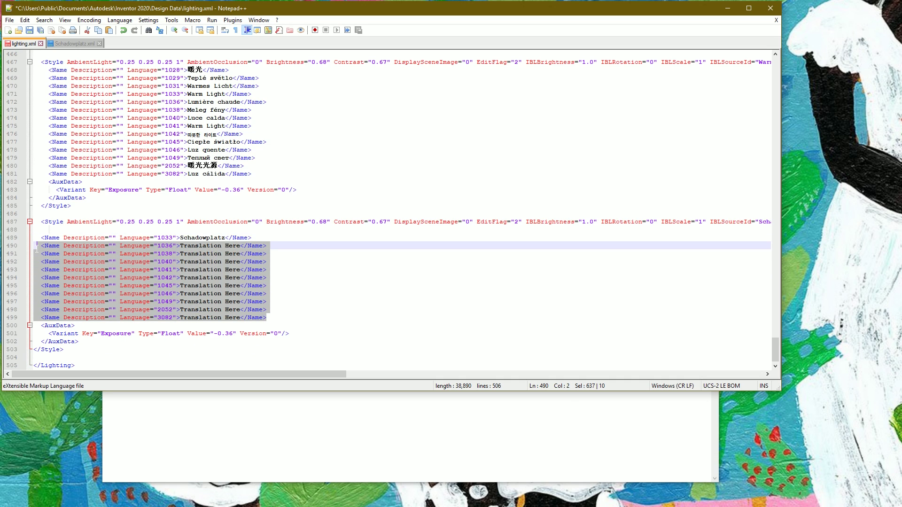
pyautogui.press('Delete')
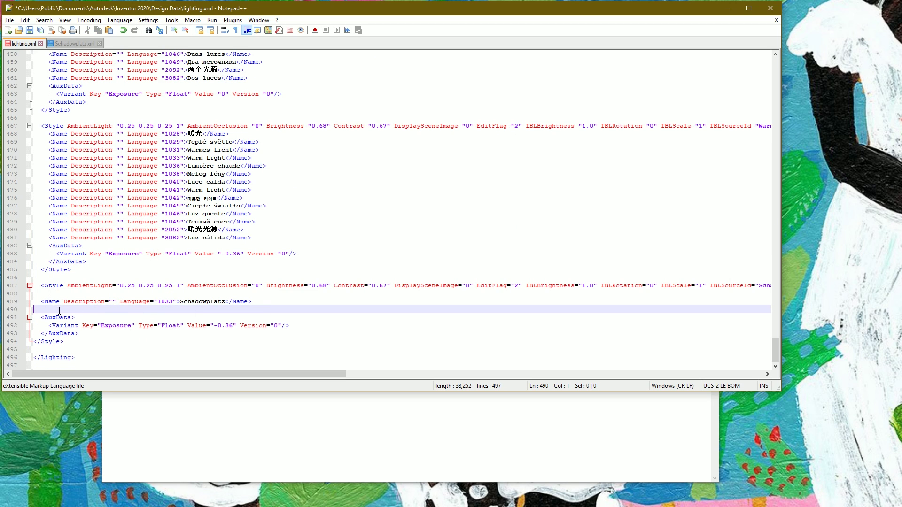
pyautogui.press('BackSpace')
pyautogui.press('Up')
pyautogui.press('BackSpace')
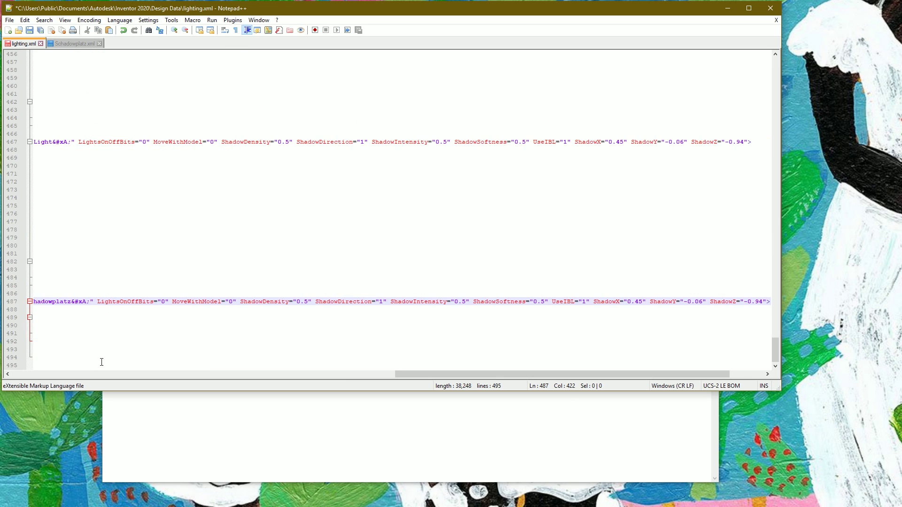
pyautogui.click(44, 374)
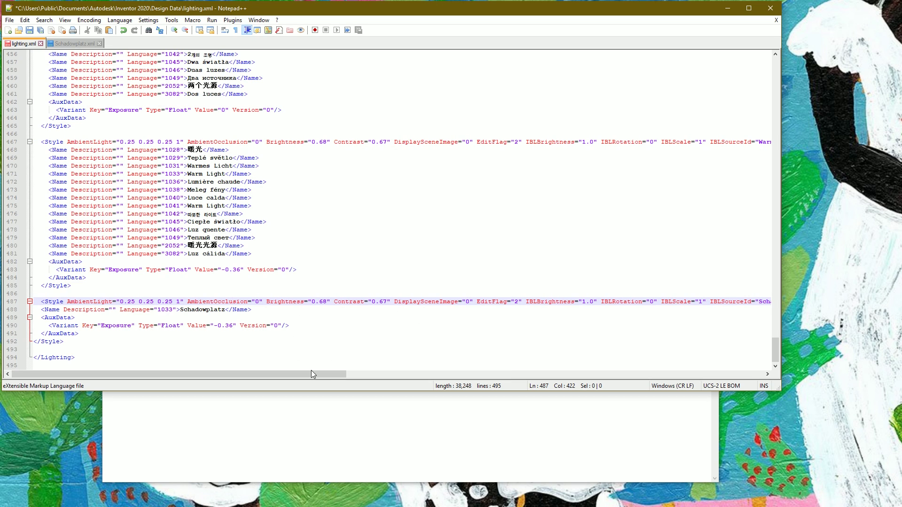
# Set the Schadowplatz style's IBLBrightness to 1.5
pyautogui.moveTo(310, 373); pyautogui.dragTo(368, 374)
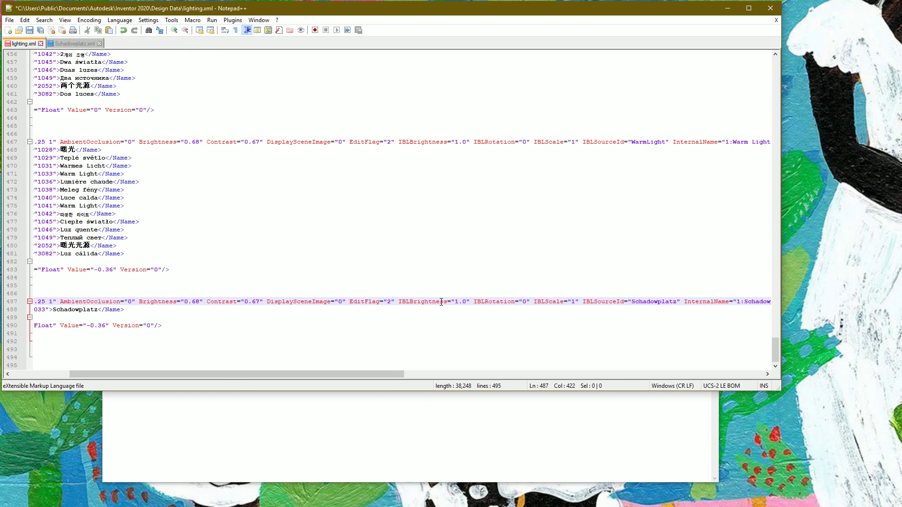
pyautogui.hotkey('shift', 'Left')
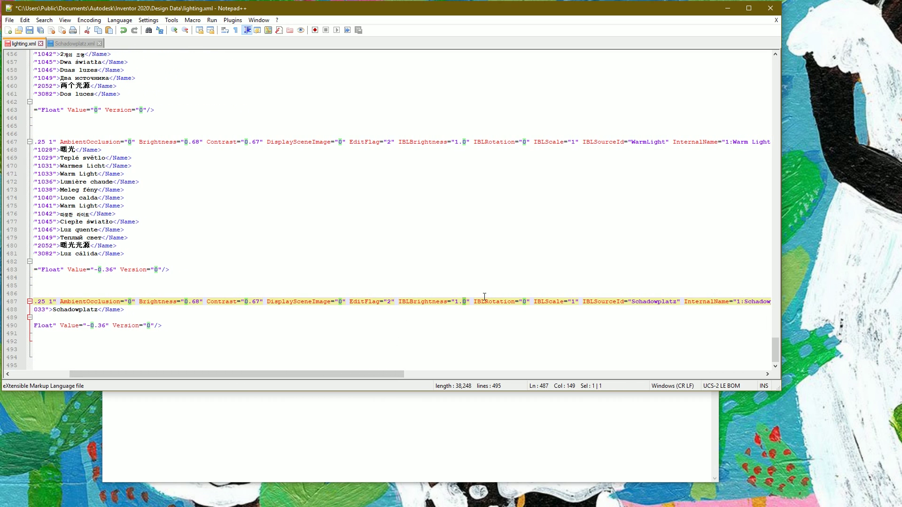
pyautogui.press('Left')
pyautogui.hotkey('shift', 'Right')
pyautogui.write('5')
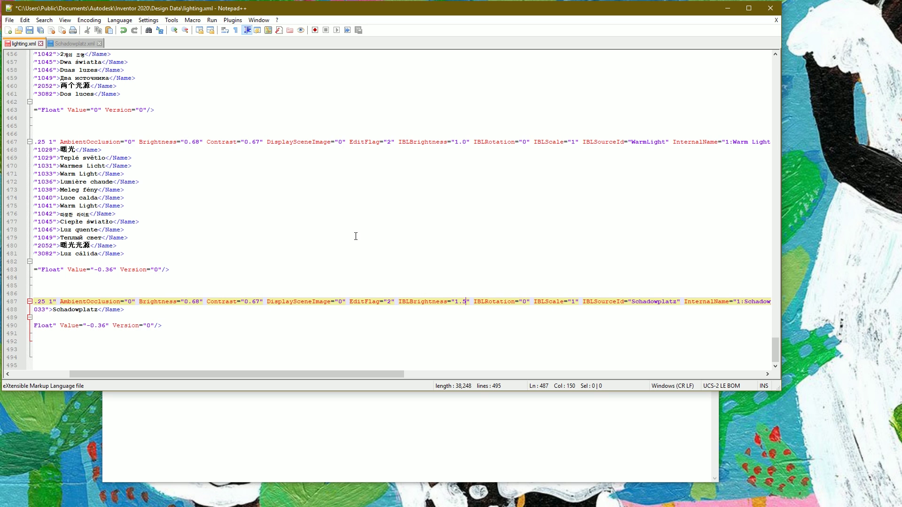
# Set the Exposure value of the Schadowplatz style to 0
pyautogui.moveTo(356, 373); pyautogui.dragTo(292, 386)
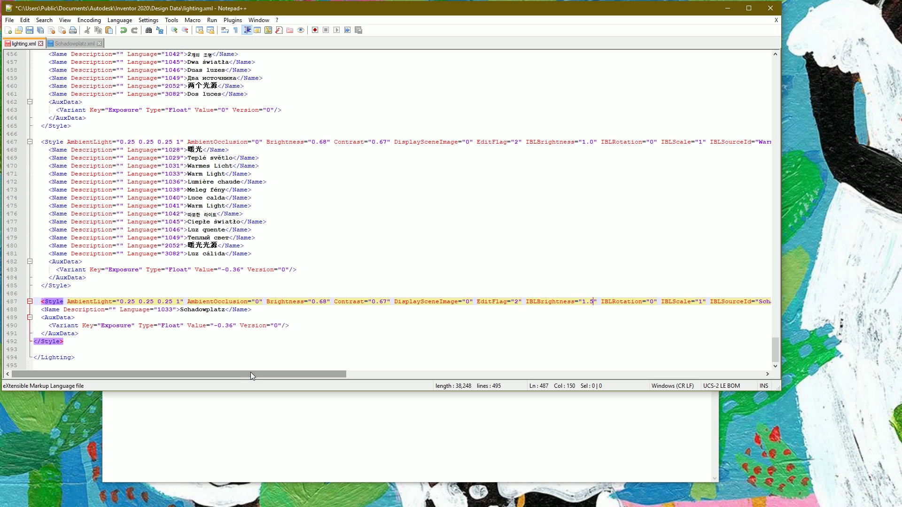
pyautogui.moveTo(213, 325); pyautogui.dragTo(221, 326)
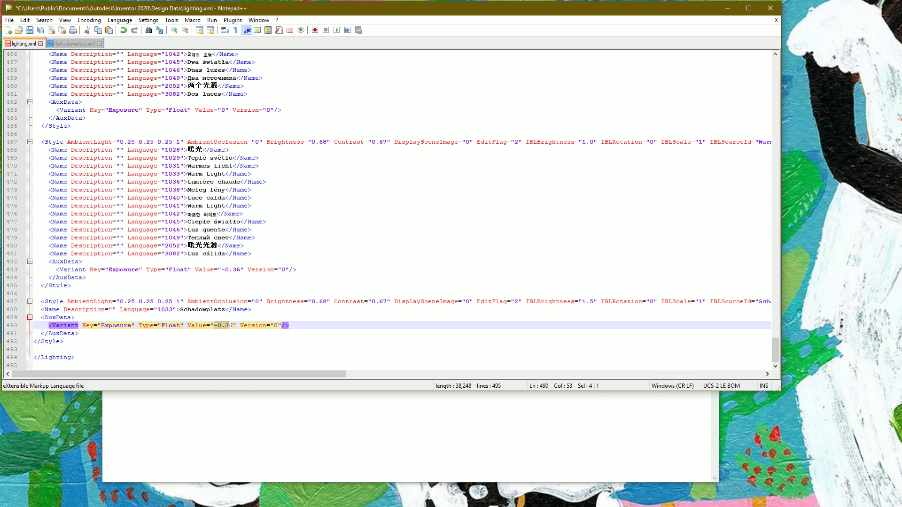
pyautogui.write('0')
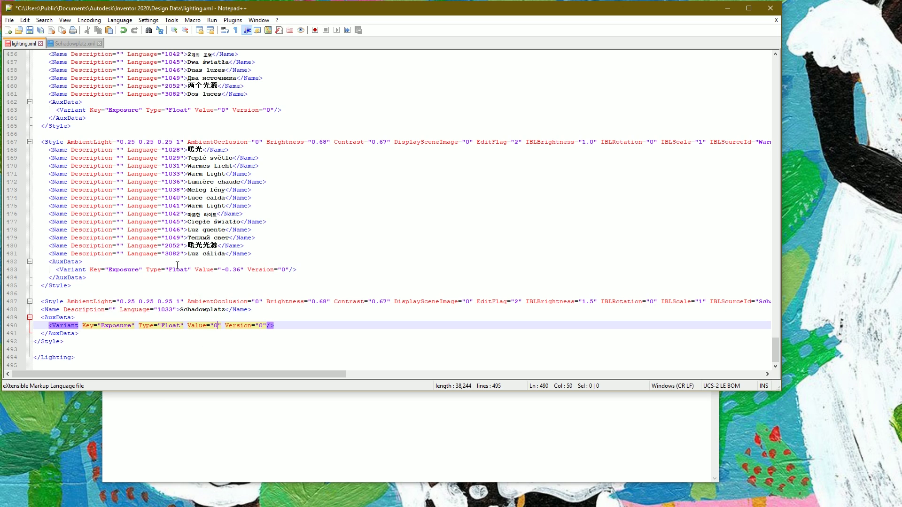
# Save lighting.xml and clear the Notepad++ and Lighting.txt windows from the desktop
pyautogui.click(30, 30)
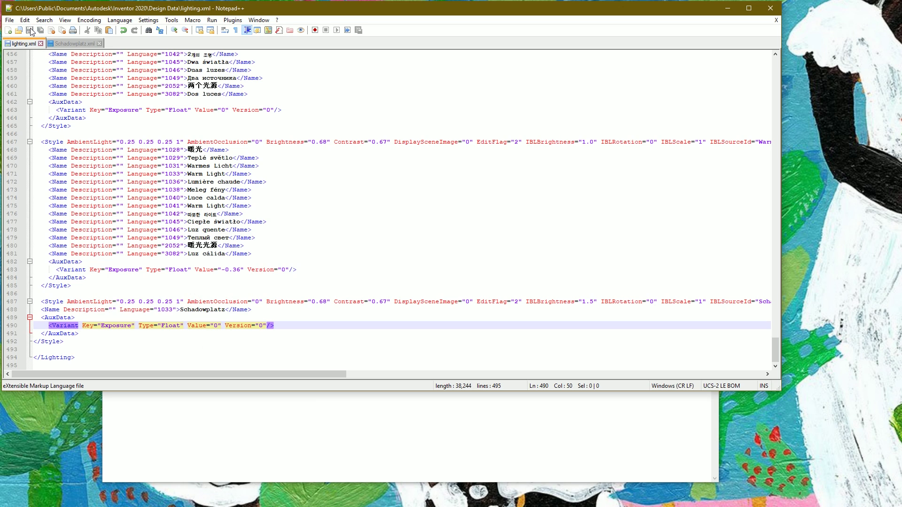
pyautogui.click(736, 8)
pyautogui.click(706, 61)
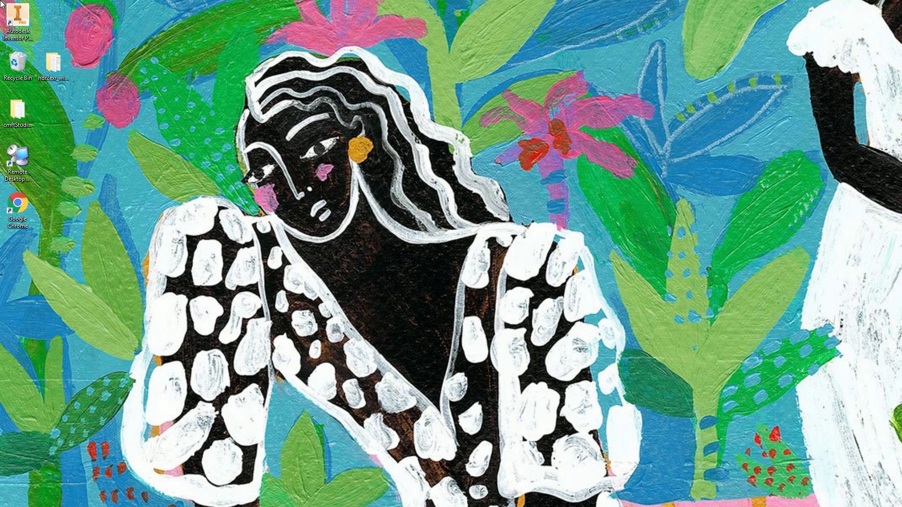
# Launch Autodesk Inventor Professional 2020 and open the recent assembly _Jet Engine Model.iam
pyautogui.doubleClick(18, 16)
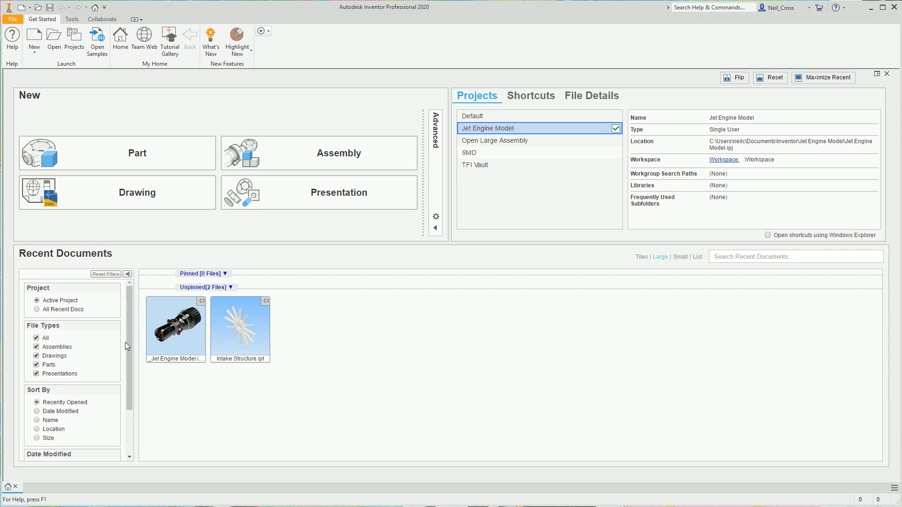
pyautogui.moveTo(189, 337)
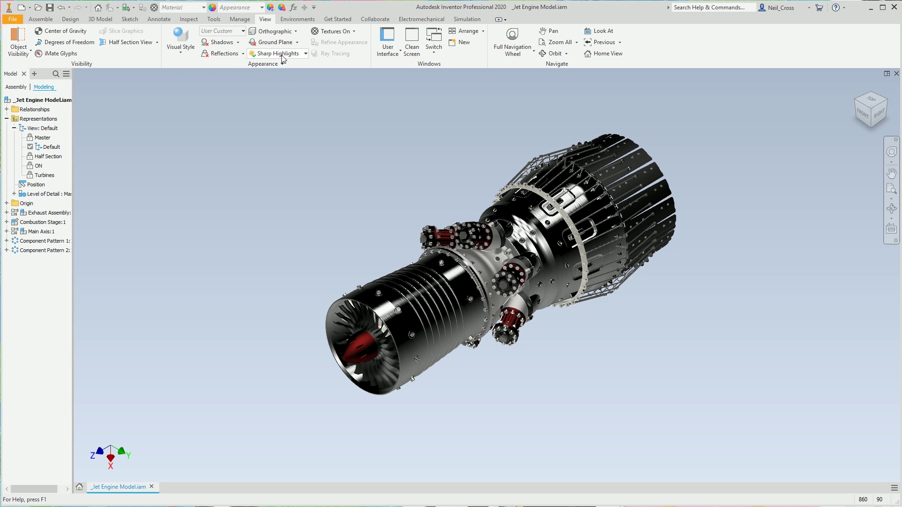
# Apply the Schadowplatz lighting style to the assembly and save the style with Display Scene Image enabled
pyautogui.click(280, 56)
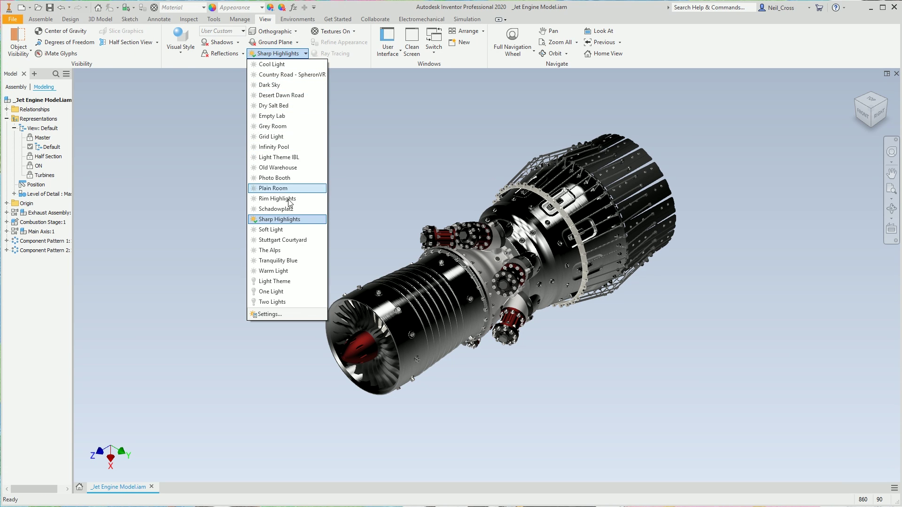
pyautogui.click(277, 209)
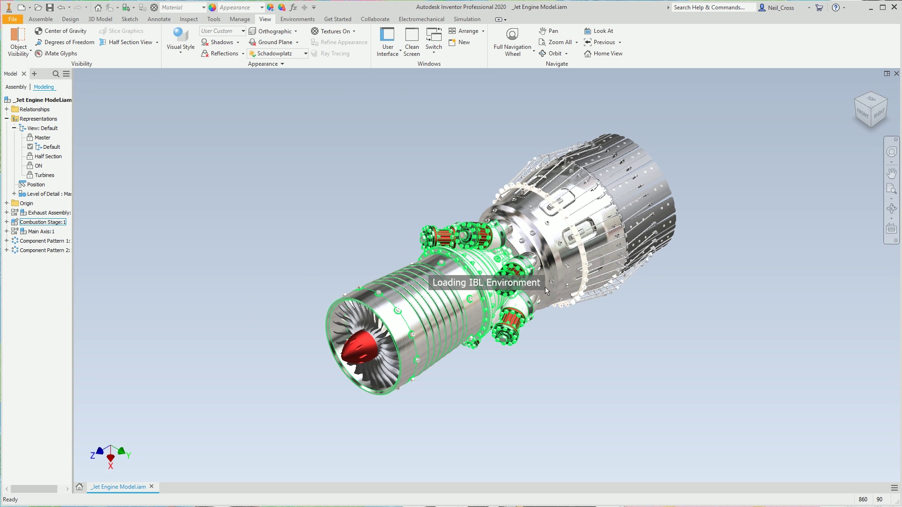
pyautogui.click(281, 53)
pyautogui.click(267, 314)
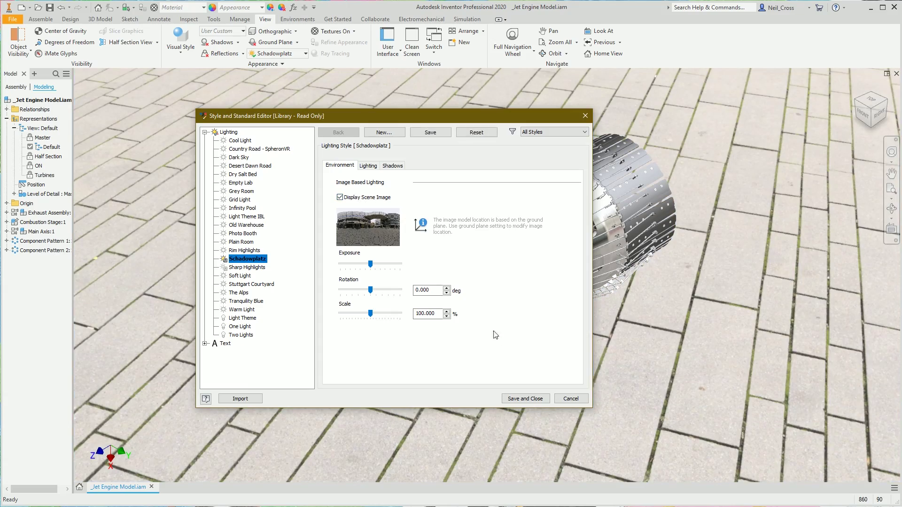
pyautogui.click(525, 399)
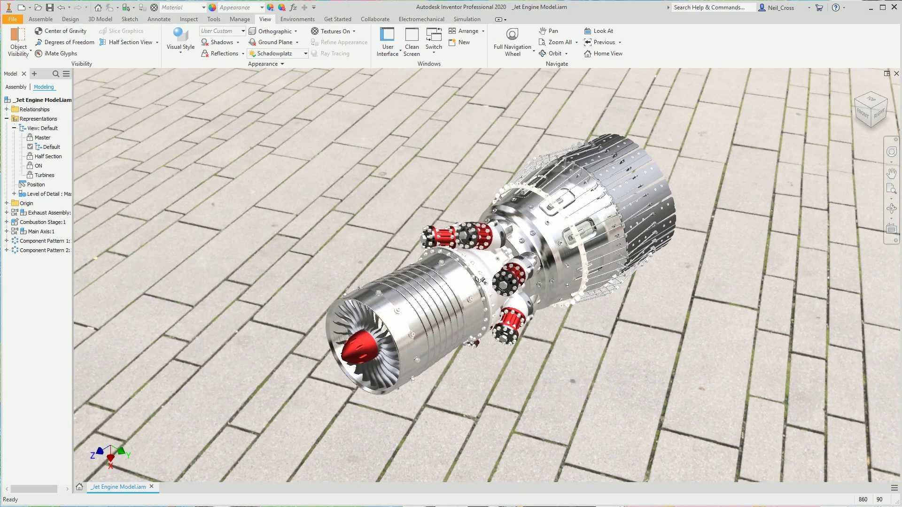
# Switch the assembly to a perspective projection and view the engine at street level against the shop fronts
pyautogui.click(277, 31)
pyautogui.click(282, 64)
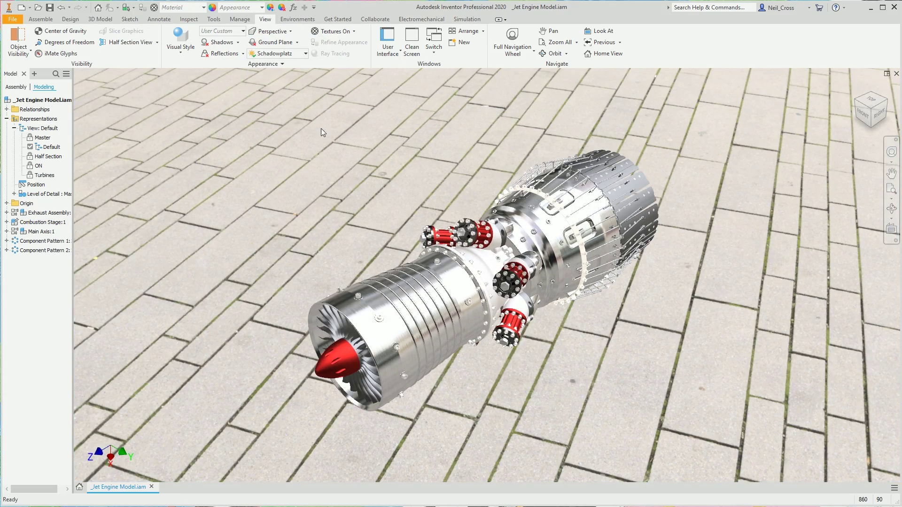
pyautogui.keyDown('shift'); pyautogui.moveTo(356, 131); pyautogui.dragTo(379, 164, button='middle'); pyautogui.keyUp('shift')
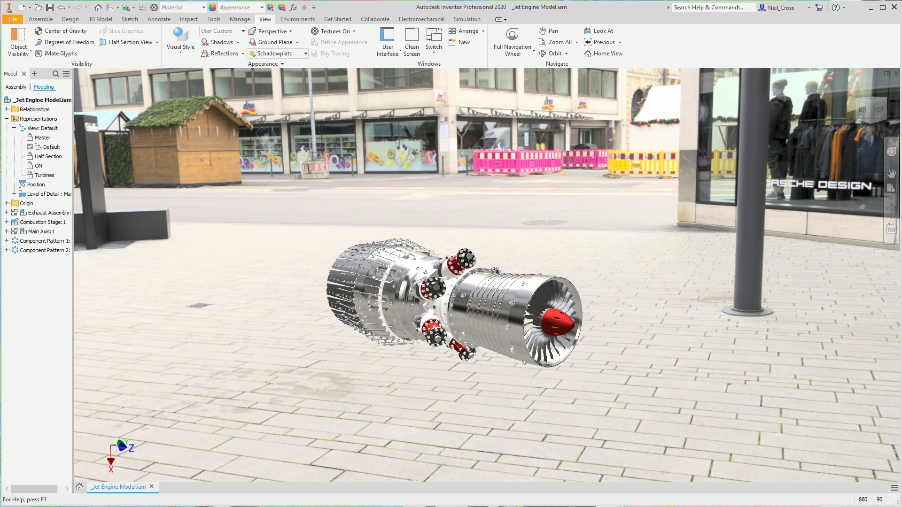
# Switch to Notepad++ and set DisplaySceneImage of the Schadowplatz style to 1 in lighting.xml, saving the file and closing the editor
pyautogui.hotkey('alt', 'Tab')
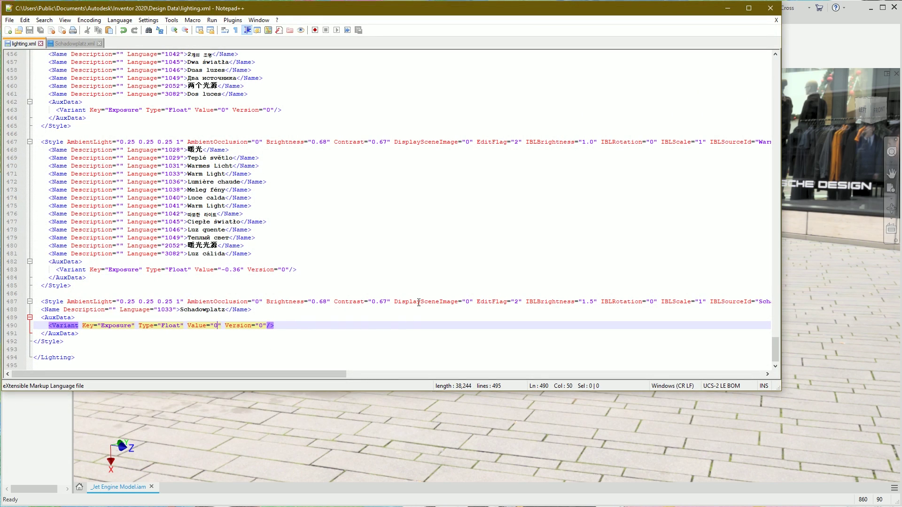
pyautogui.doubleClick(467, 301)
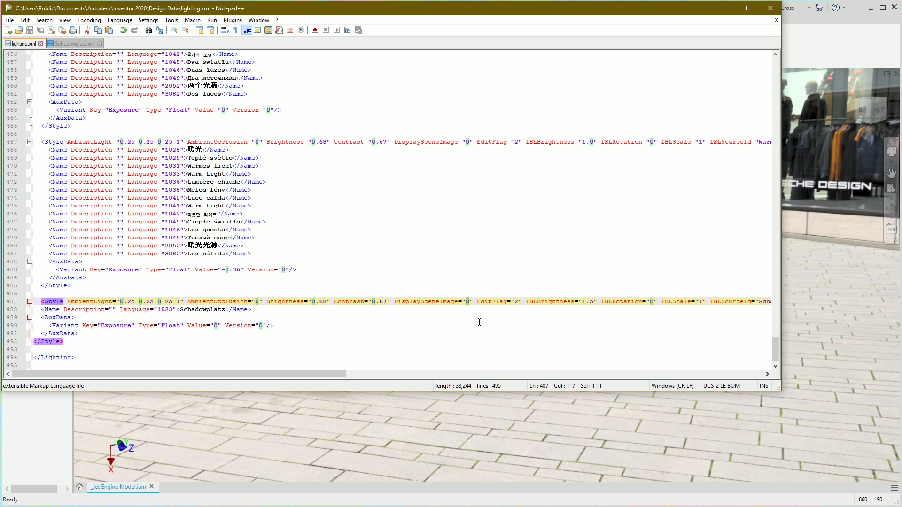
pyautogui.write('1')
pyautogui.click(29, 30)
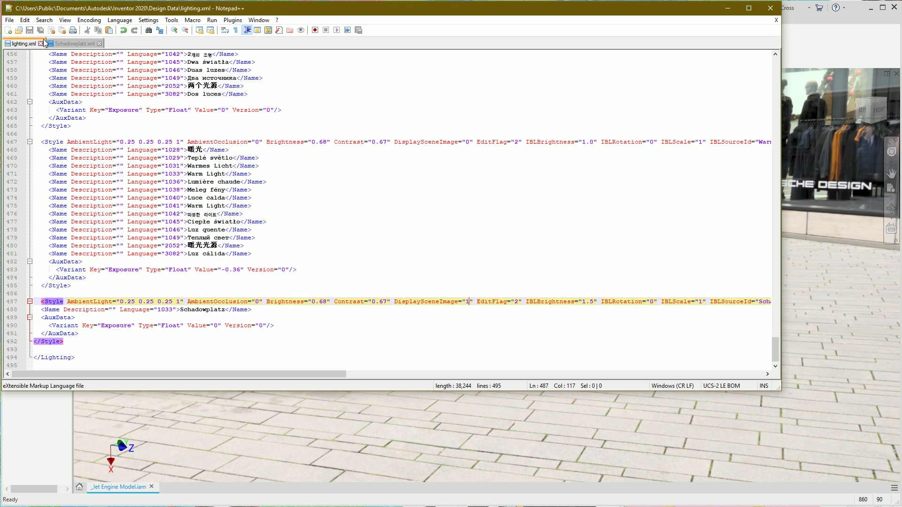
pyautogui.click(771, 14)
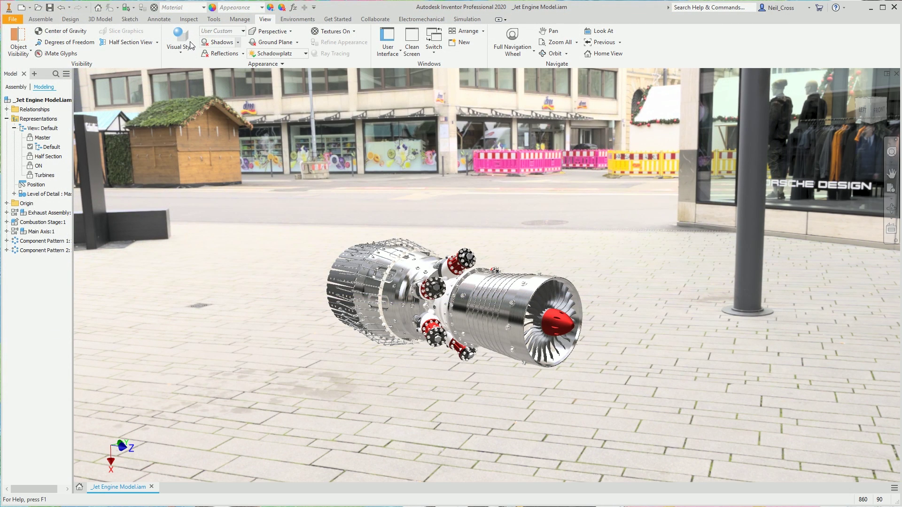
# Turn on shadows for the jet engine and change the visual style to one that supports ray tracing
pyautogui.click(216, 47)
pyautogui.click(181, 47)
pyautogui.click(193, 68)
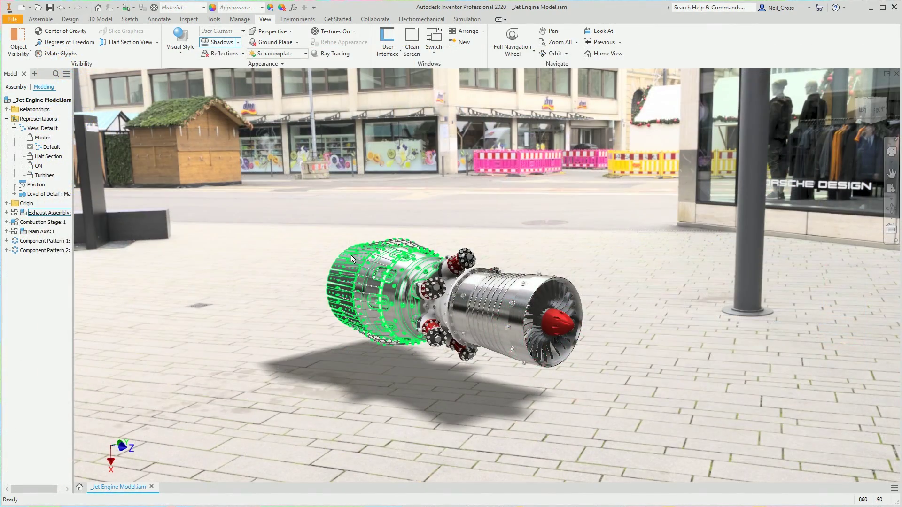
pyautogui.scroll(-5, 350, 255)
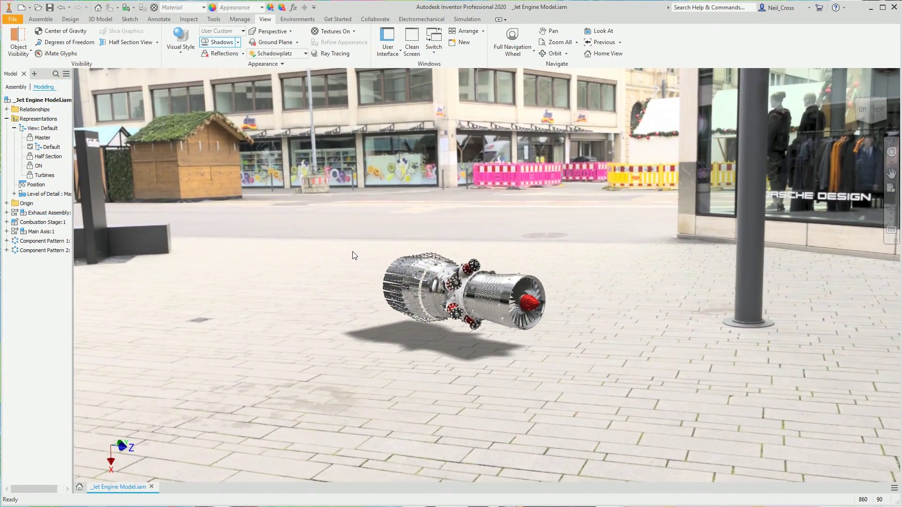
pyautogui.scroll(5, 438, 191)
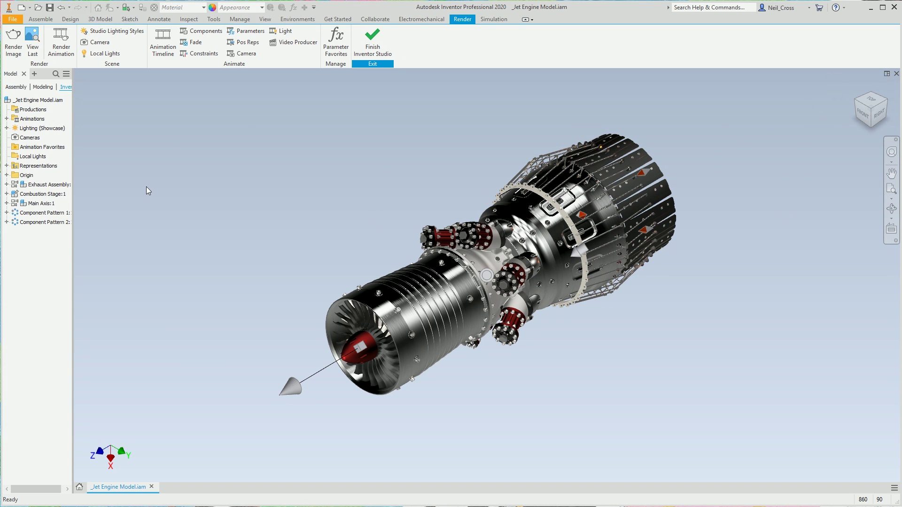
# Examine the Global Lighting Styles in the Studio Lighting Styles dialog for the Schadowplatz environment
pyautogui.click(129, 35)
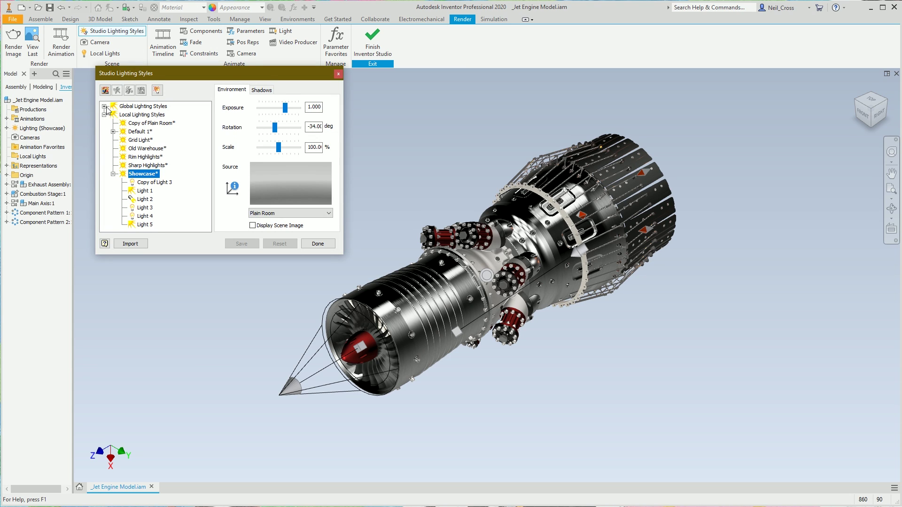
pyautogui.click(105, 107)
pyautogui.scroll(-3, 208, 150)
pyautogui.scroll(-2, 212, 153)
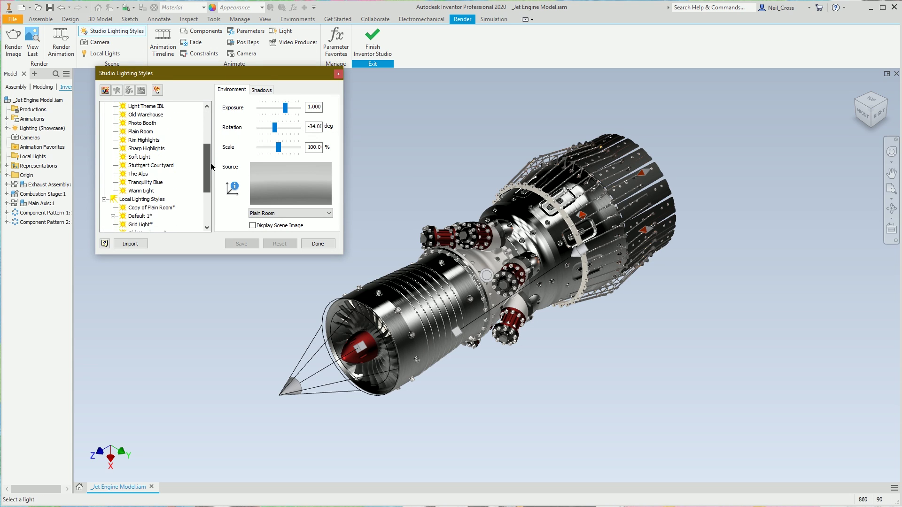
pyautogui.scroll(4, 211, 153)
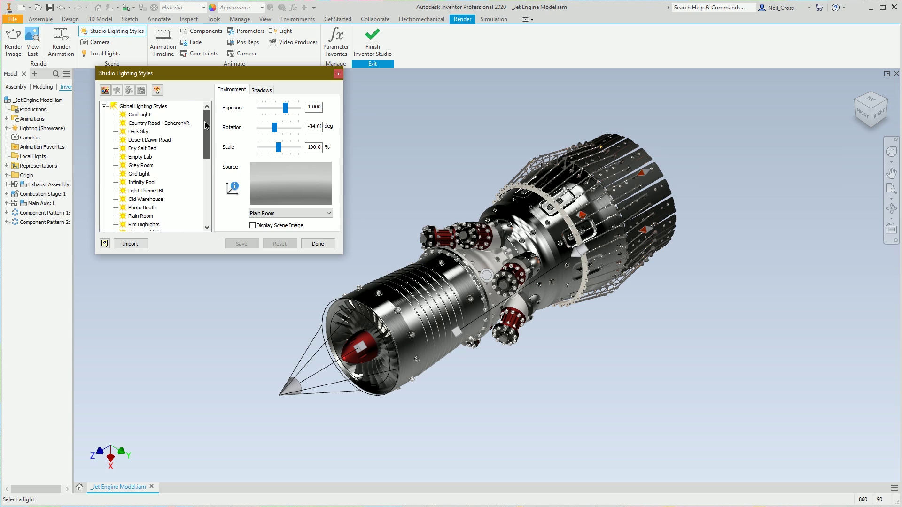
# Dismiss the Studio Lighting Styles and quit Inventor without saving changes to _Jet Engine Model.iam
pyautogui.click(338, 74)
pyautogui.click(892, 9)
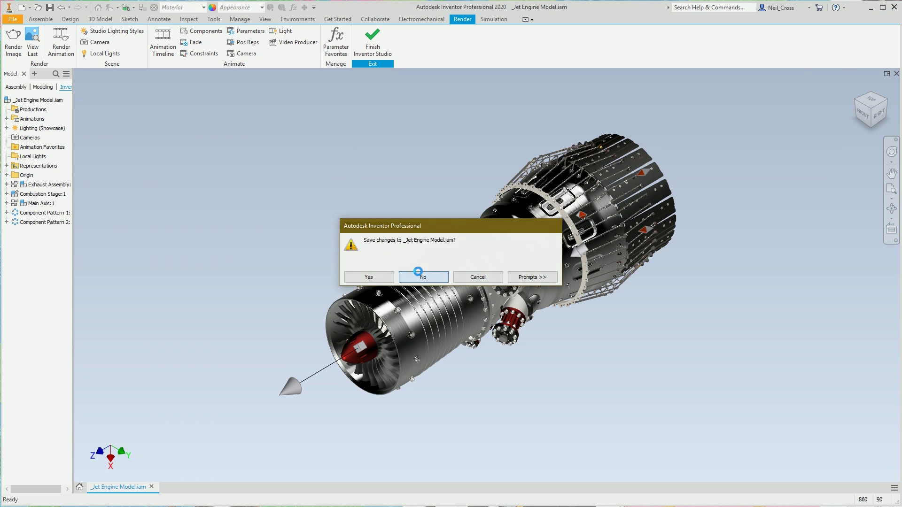
pyautogui.click(417, 273)
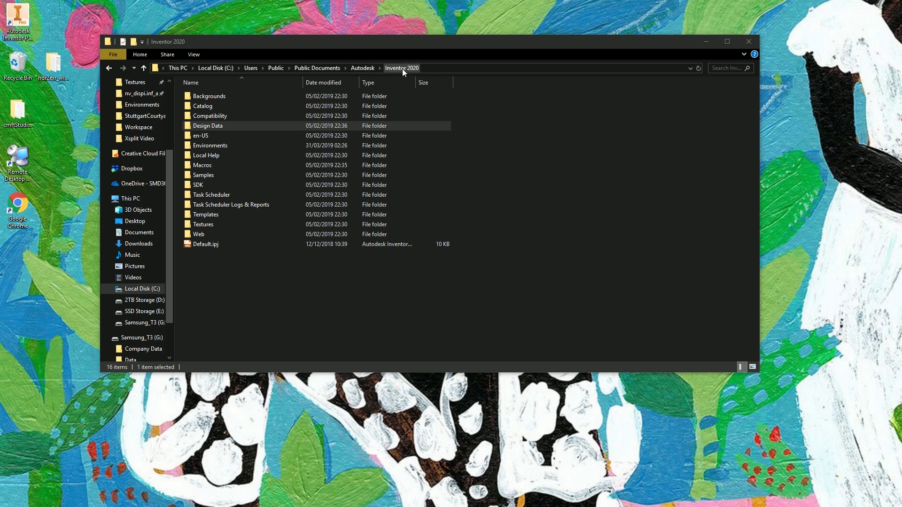
# Open studiolighting.xml from the Inventor 2020 Design Data folder in Notepad++
pyautogui.doubleClick(210, 126)
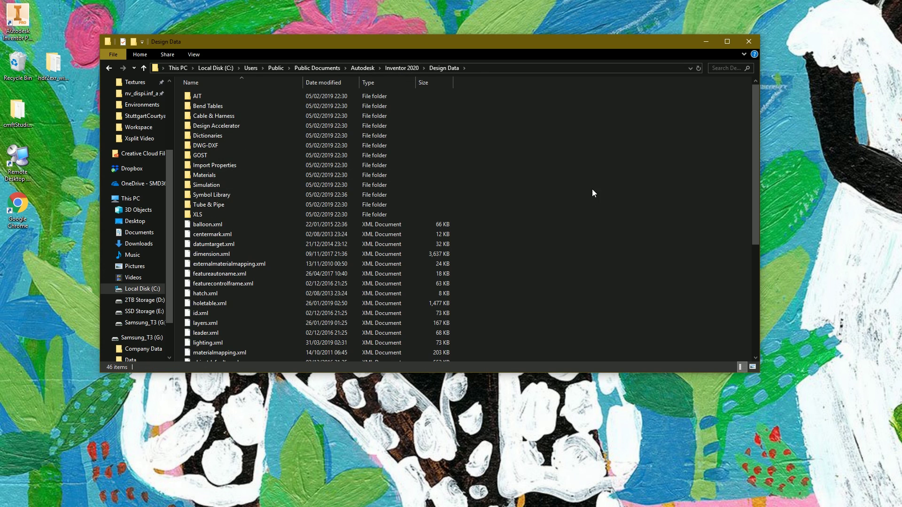
pyautogui.moveTo(754, 168); pyautogui.dragTo(759, 275)
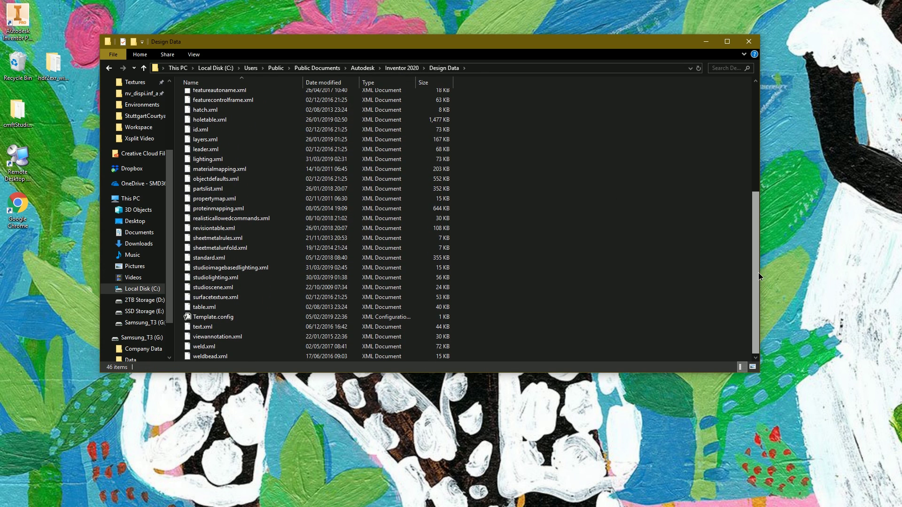
pyautogui.rightClick(221, 277)
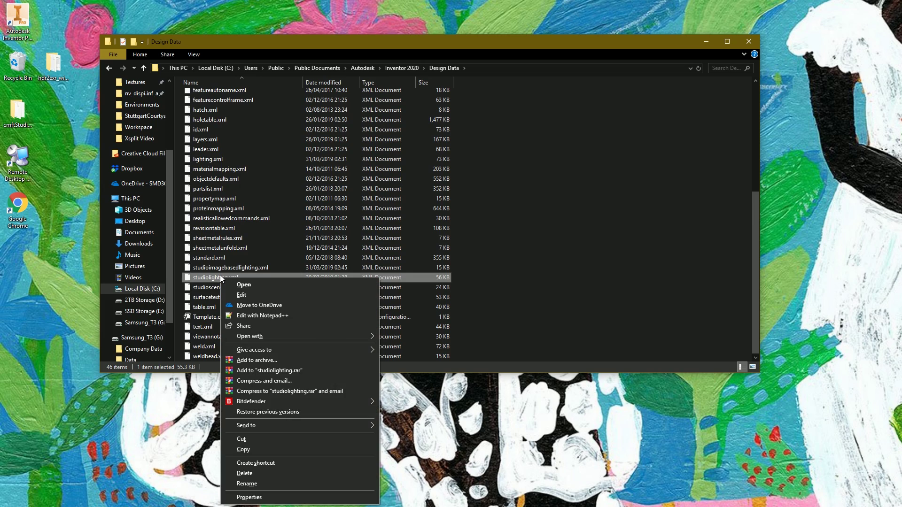
pyautogui.click(262, 315)
# Copy the whole Dry Salt Bed style block and paste it after the Grid Light style at the end of studiolighting.xml
pyautogui.scroll(-11, 243, 366)
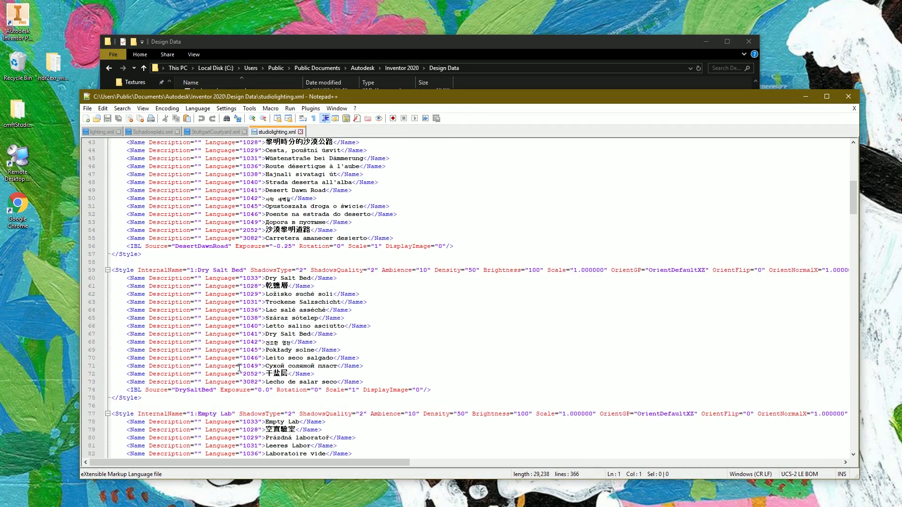
pyautogui.scroll(-1, 244, 370)
pyautogui.moveTo(113, 245); pyautogui.dragTo(155, 373)
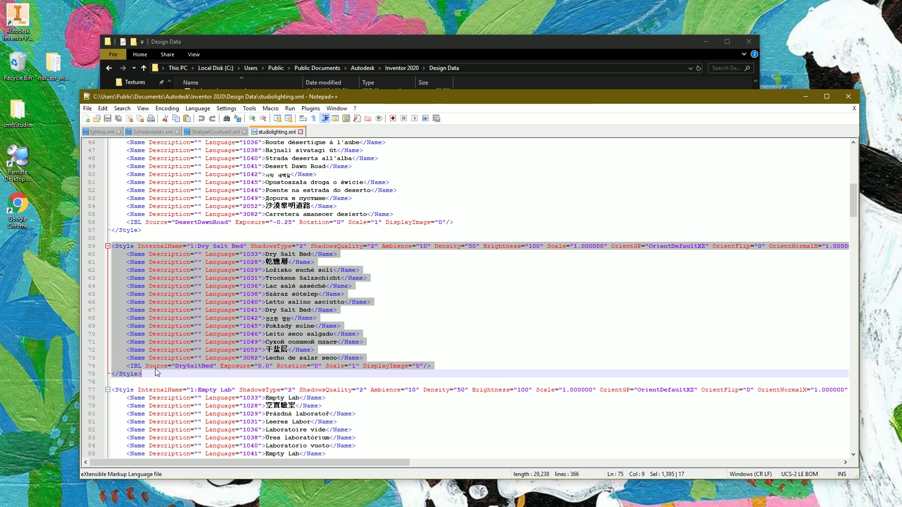
pyautogui.moveTo(853, 200); pyautogui.dragTo(857, 451)
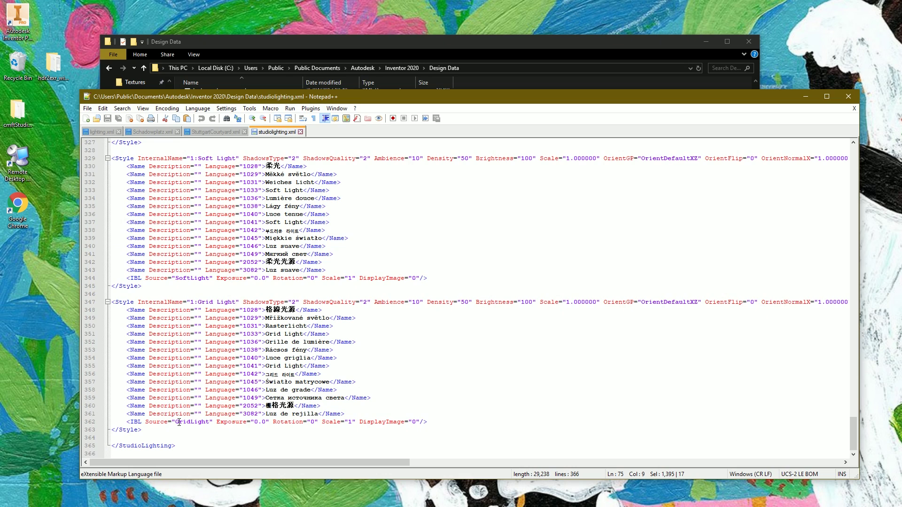
pyautogui.click(158, 433)
pyautogui.press('Return')
pyautogui.press('Return')
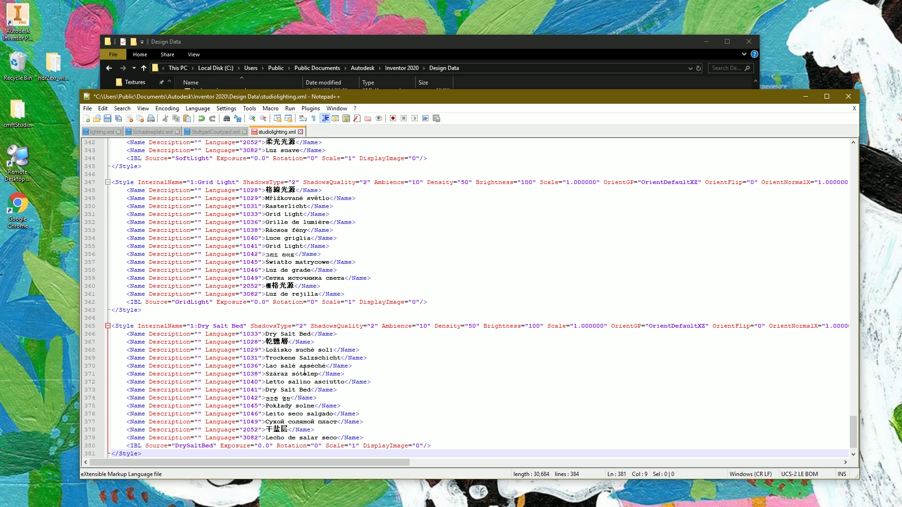
# Change the pasted style's InternalName to 1:Schadowplatz, taking the name from Schadowplatz.hdr in the Environments\Schadowplatz folder
pyautogui.moveTo(198, 326); pyautogui.dragTo(239, 326)
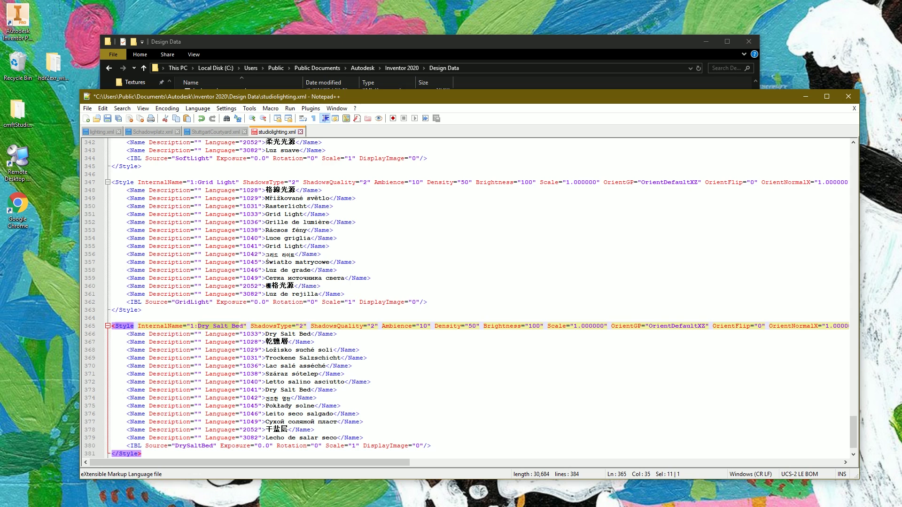
pyautogui.click(270, 44)
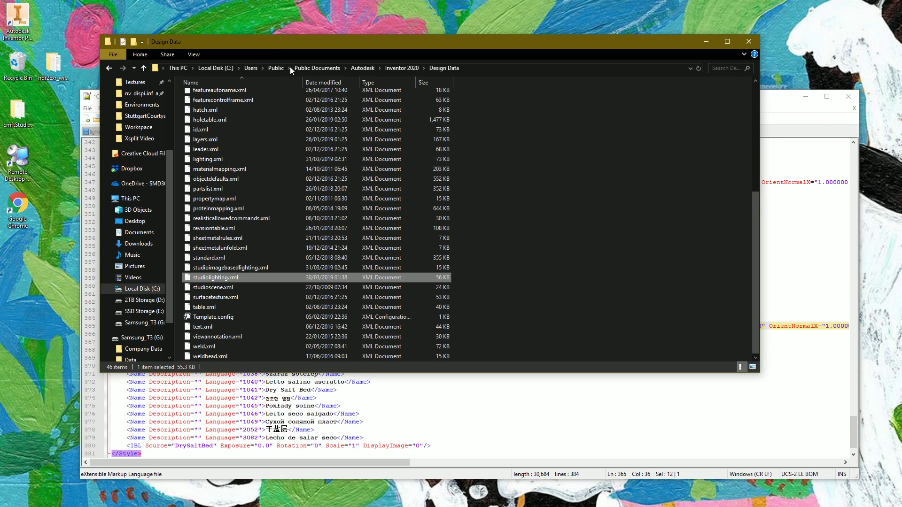
pyautogui.click(390, 69)
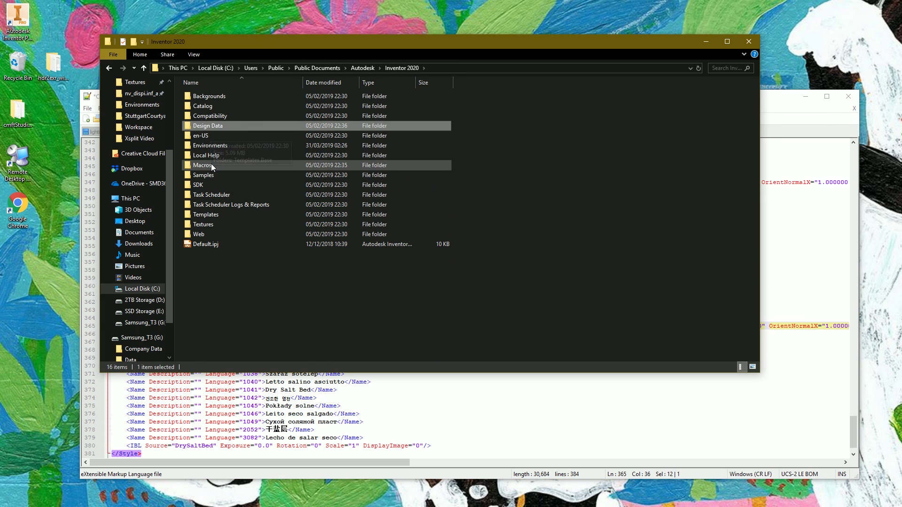
pyautogui.doubleClick(209, 145)
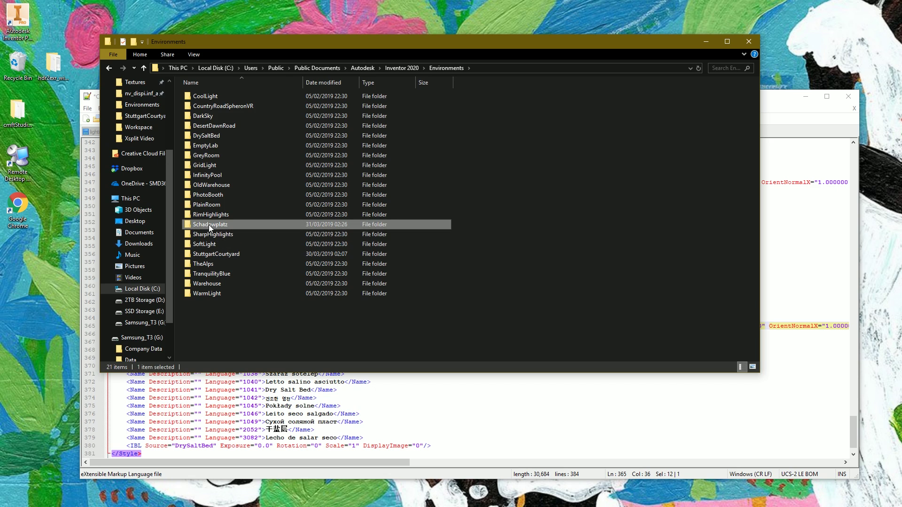
pyautogui.doubleClick(208, 224)
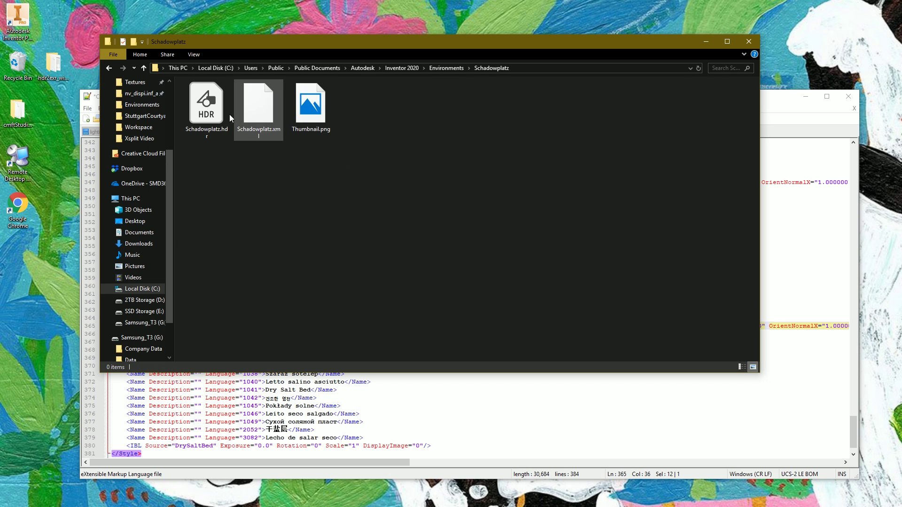
pyautogui.click(207, 130)
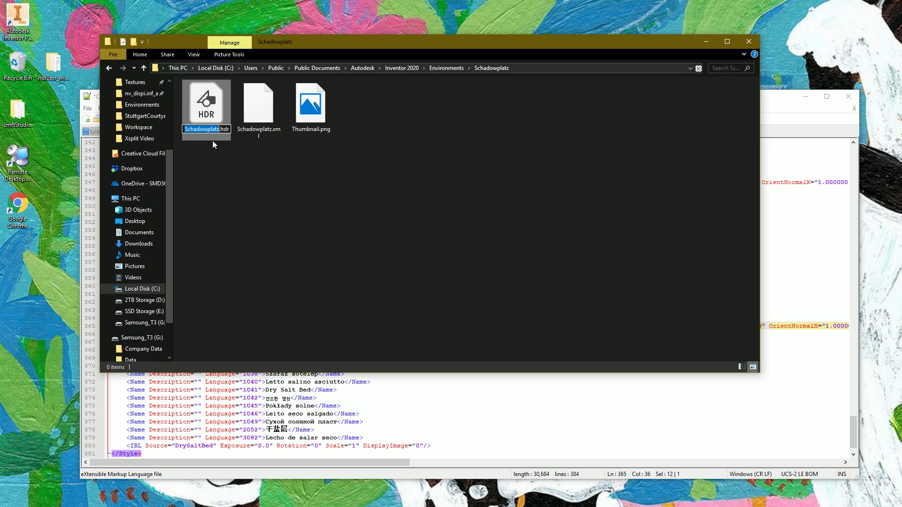
pyautogui.hotkey('alt', 'Tab')
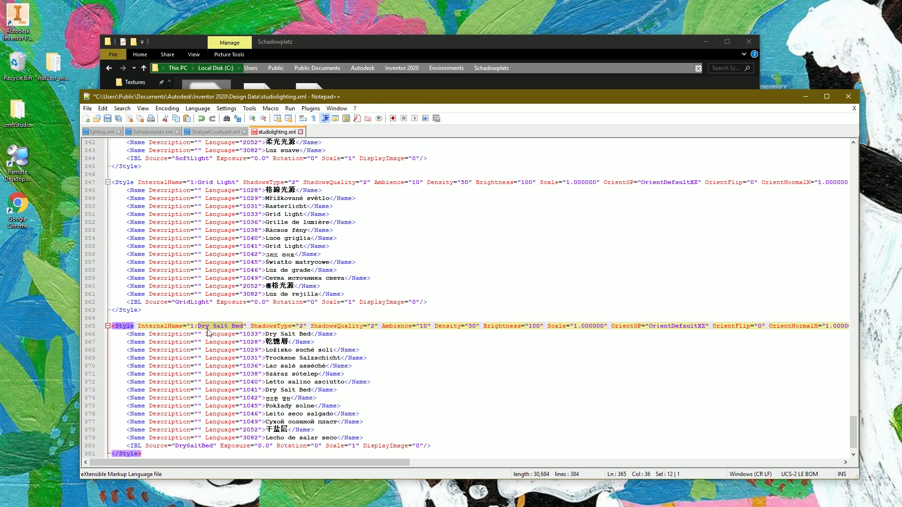
pyautogui.write('Schadowplatz')
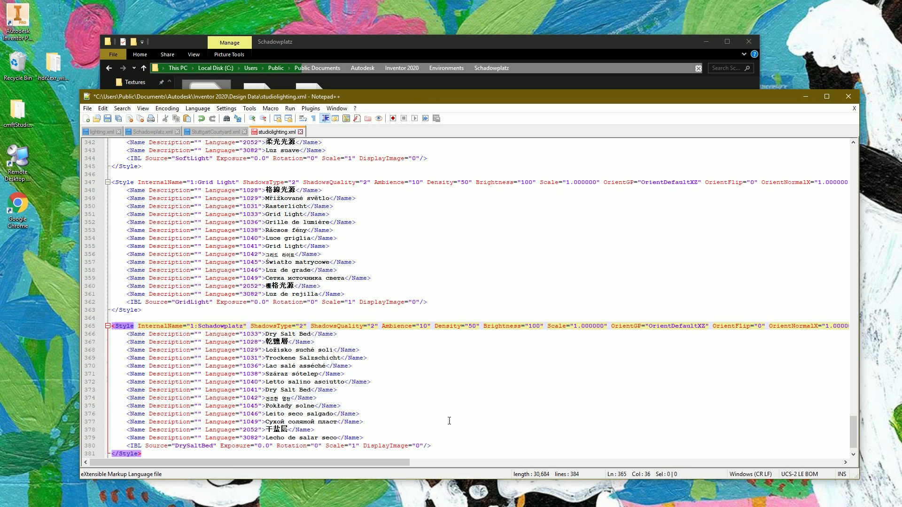
# Replace the pasted style's Language 1033 name with Schadowplatz
pyautogui.moveTo(390, 462)
pyautogui.mouseDown()
pyautogui.moveTo(715, 439)
pyautogui.moveTo(825, 451)
pyautogui.moveTo(400, 458)
pyautogui.mouseUp()
pyautogui.moveTo(252, 334); pyautogui.dragTo(297, 334)
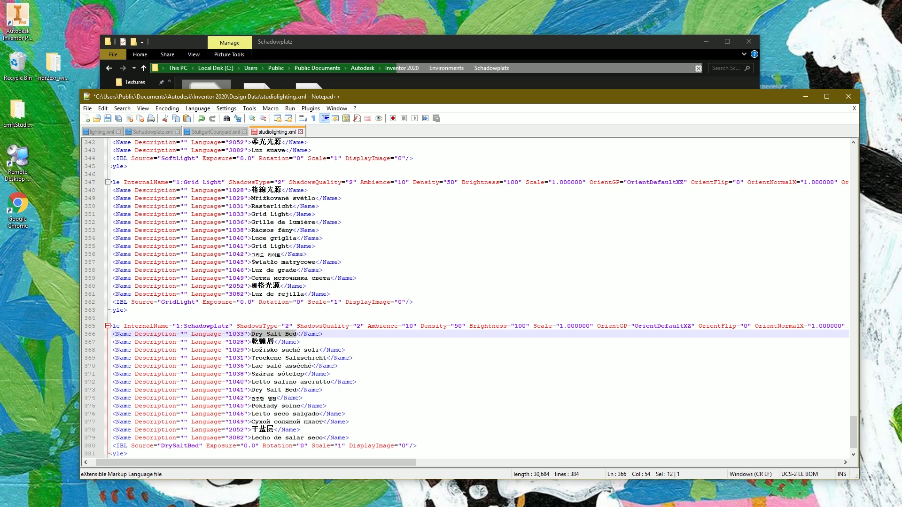
pyautogui.write('Schadowplatz')
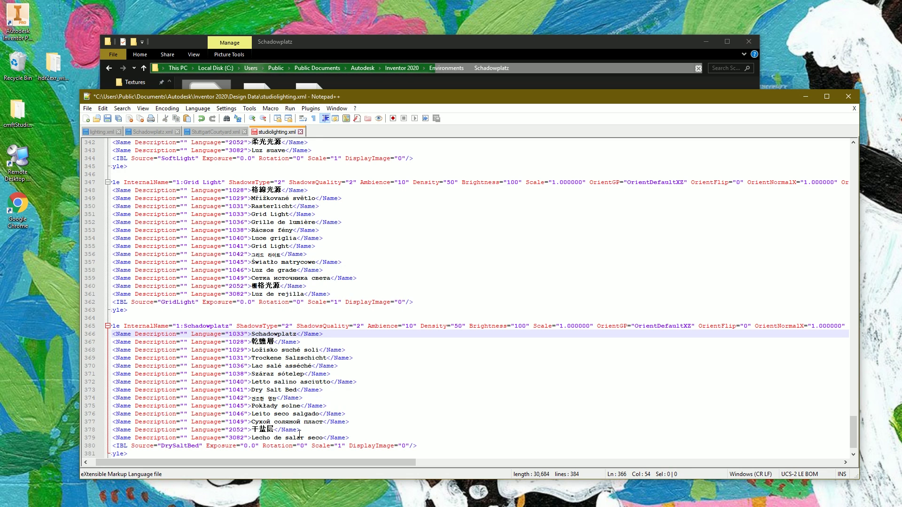
# Delete all Name lines except the Language 1033 entry, and the leftover blank line, from the Schadowplatz style
pyautogui.moveTo(356, 439); pyautogui.dragTo(114, 349)
pyautogui.press('BackSpace')
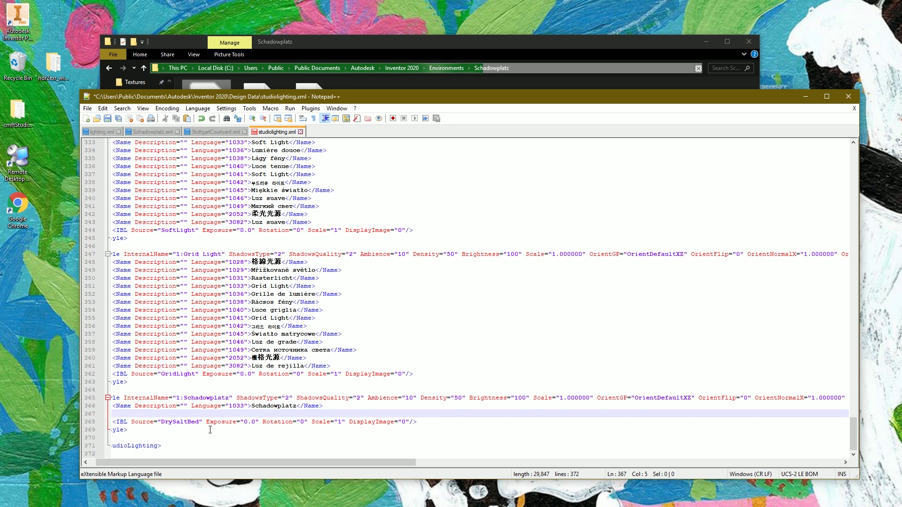
pyautogui.press('BackSpace')
pyautogui.press('Delete')
# Change the Schadowplatz style's IBL Source from DrySaltBed to Schadowplatz and save studiolighting.xml
pyautogui.moveTo(175, 422); pyautogui.dragTo(214, 425)
pyautogui.write('Schadowplatz')
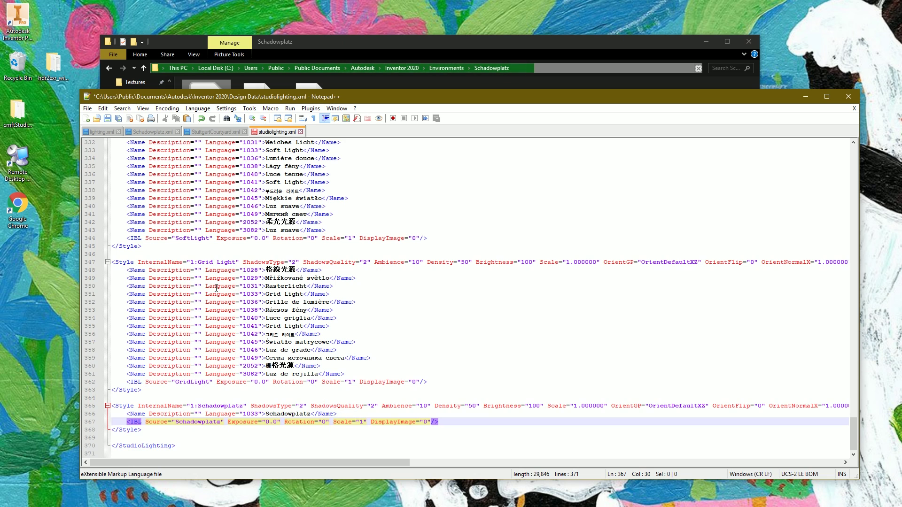
pyautogui.hotkey('ctrl', 's')
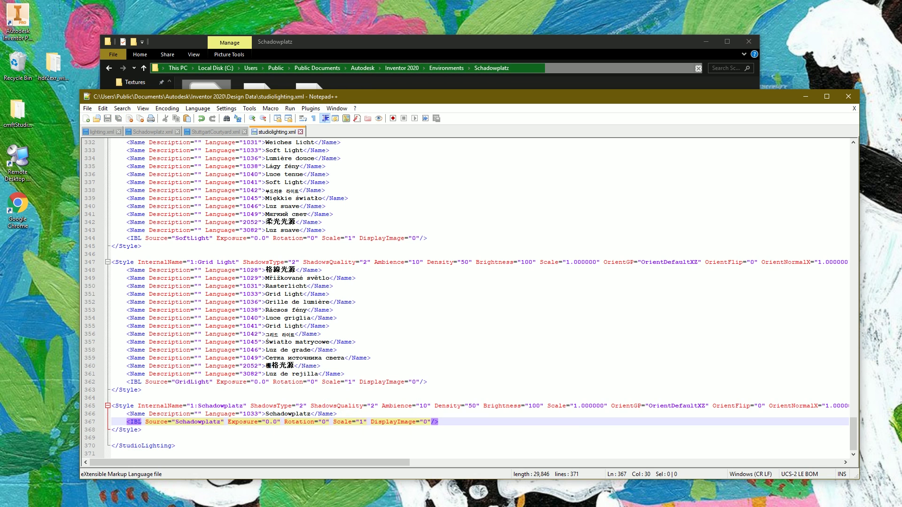
# Close Notepad++ and launch Autodesk Inventor Professional 2020
pyautogui.click(856, 95)
pyautogui.doubleClick(18, 19)
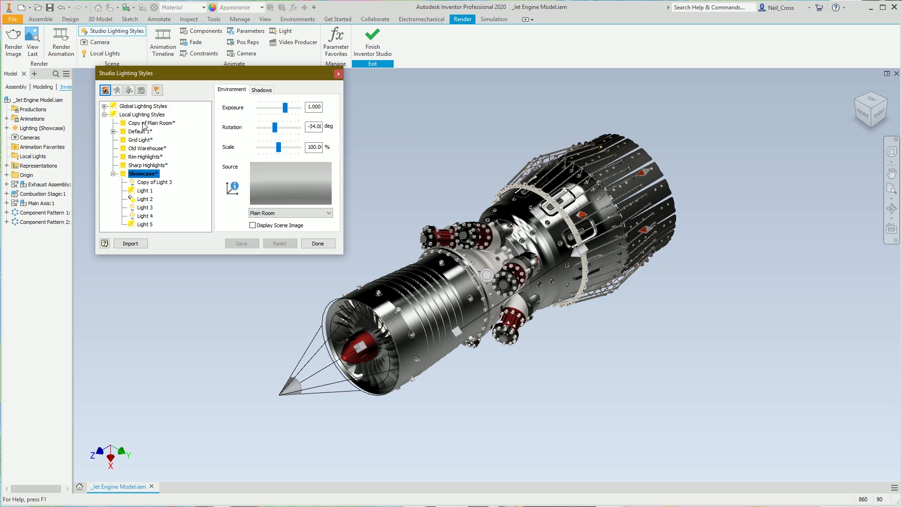
# Make the global Schadowplatz style the active Studio lighting style and turn on Display Scene Image
pyautogui.click(108, 109)
pyautogui.scroll(-3, 190, 159)
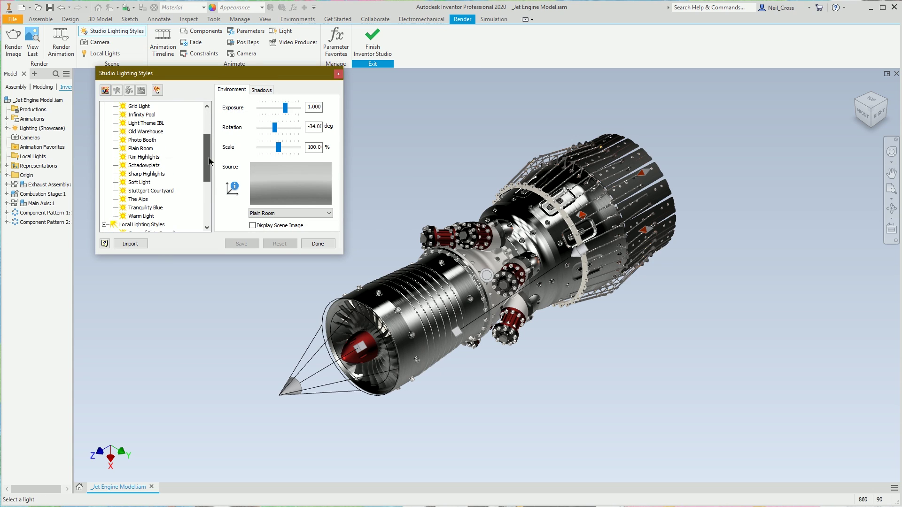
pyautogui.click(146, 166)
pyautogui.rightClick(149, 168)
pyautogui.click(157, 174)
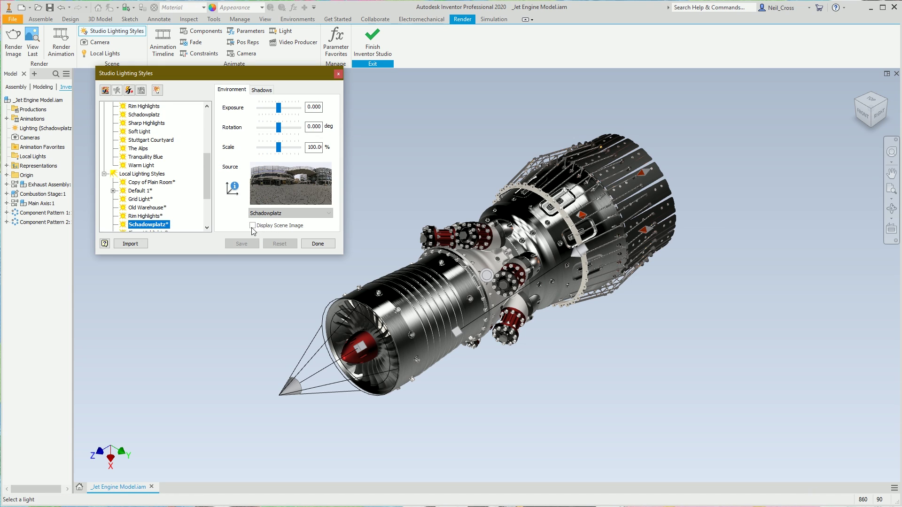
pyautogui.click(254, 226)
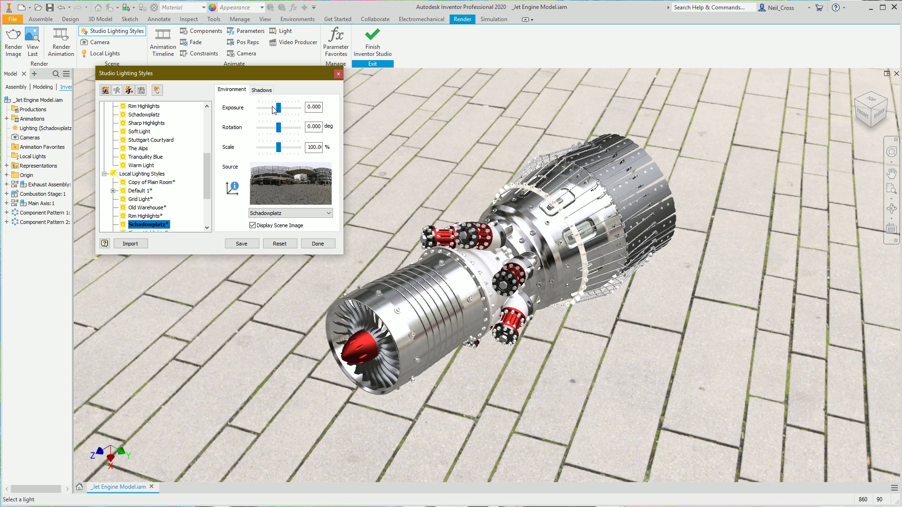
# Close the Studio Lighting Styles dialog and finish Inventor Studio
pyautogui.click(337, 75)
pyautogui.click(191, 187)
pyautogui.click(361, 62)
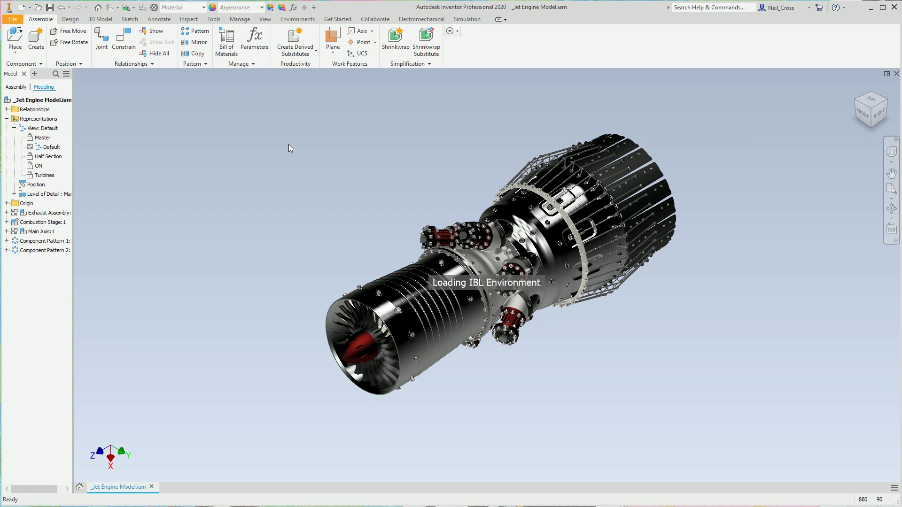
# Set the assembly view to Perspective and apply the Schadowplatz lighting style
pyautogui.click(262, 21)
pyautogui.click(274, 31)
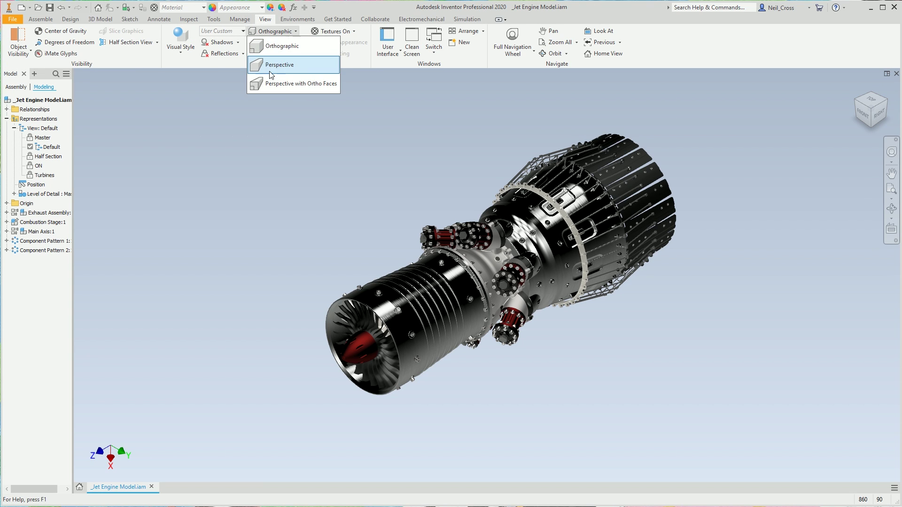
pyautogui.click(275, 65)
pyautogui.click(271, 56)
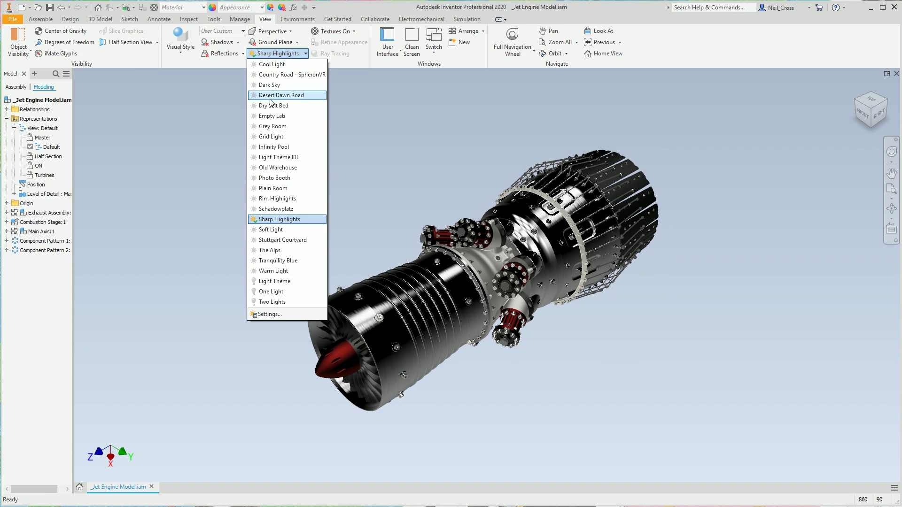
pyautogui.click(291, 210)
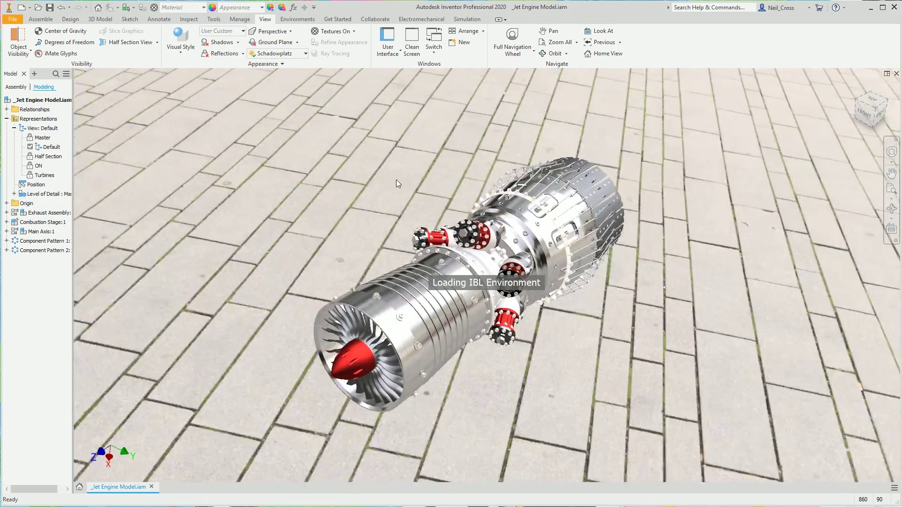
pyautogui.keyDown('shift'); pyautogui.moveTo(396, 180); pyautogui.dragTo(371, 143, button='middle'); pyautogui.keyUp('shift')
pyautogui.press('F6')
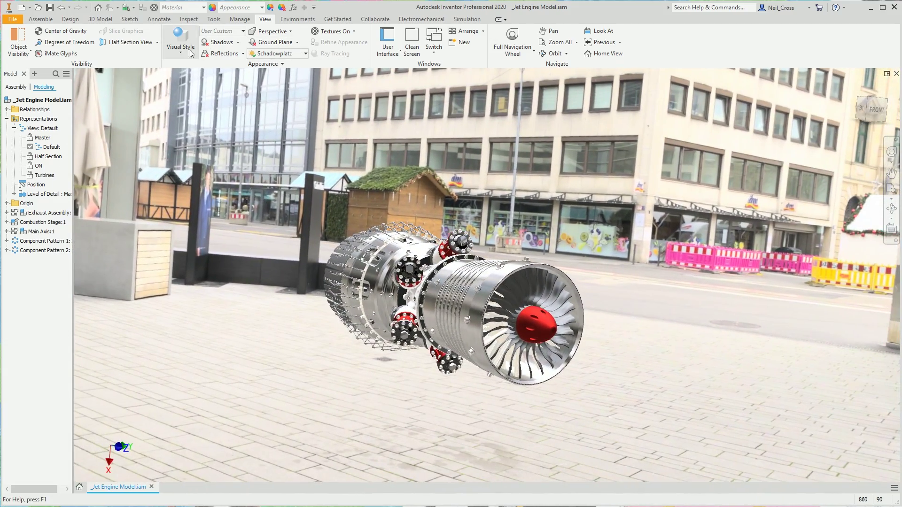
# Switch the jet engine's visual style to Realistic
pyautogui.click(181, 49)
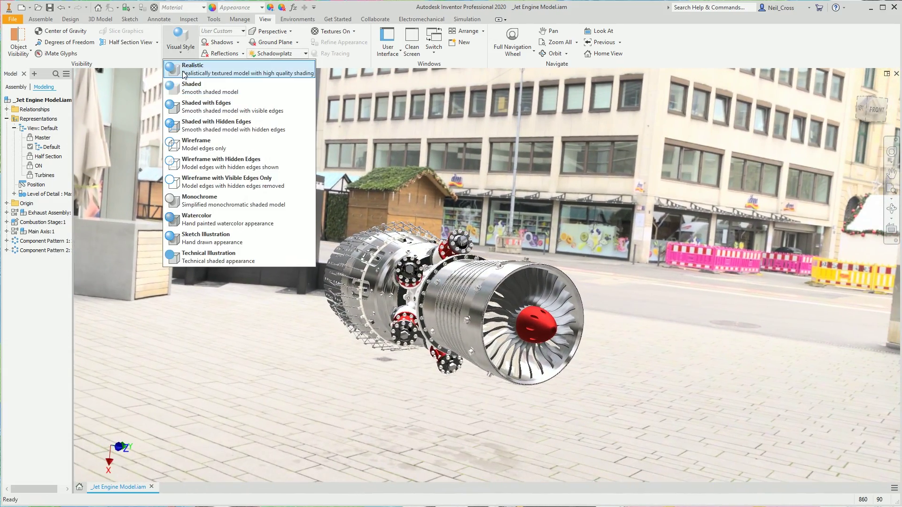
pyautogui.click(184, 74)
pyautogui.keyDown('shift'); pyautogui.moveTo(394, 244); pyautogui.dragTo(333, 111, button='middle'); pyautogui.keyUp('shift')
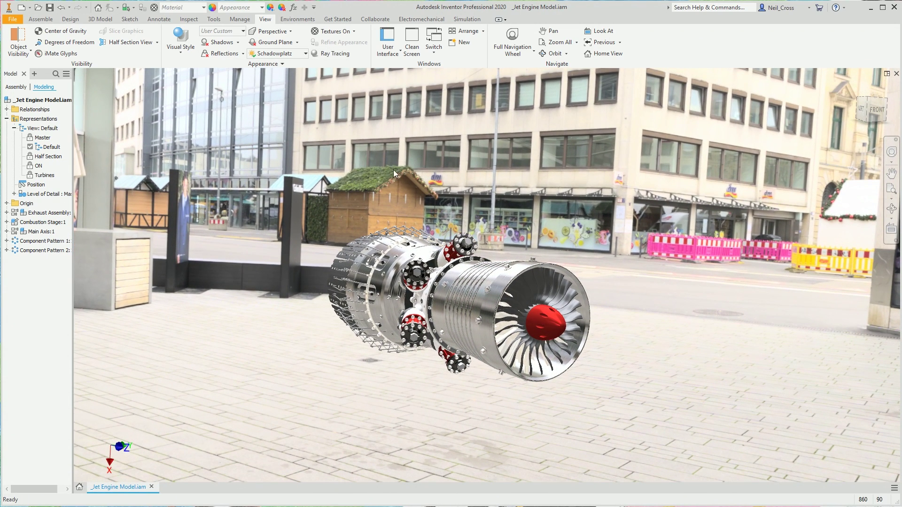
# Preview the jet engine in the Schadowplatz scene with Ray Tracing and switch it off again
pyautogui.click(332, 54)
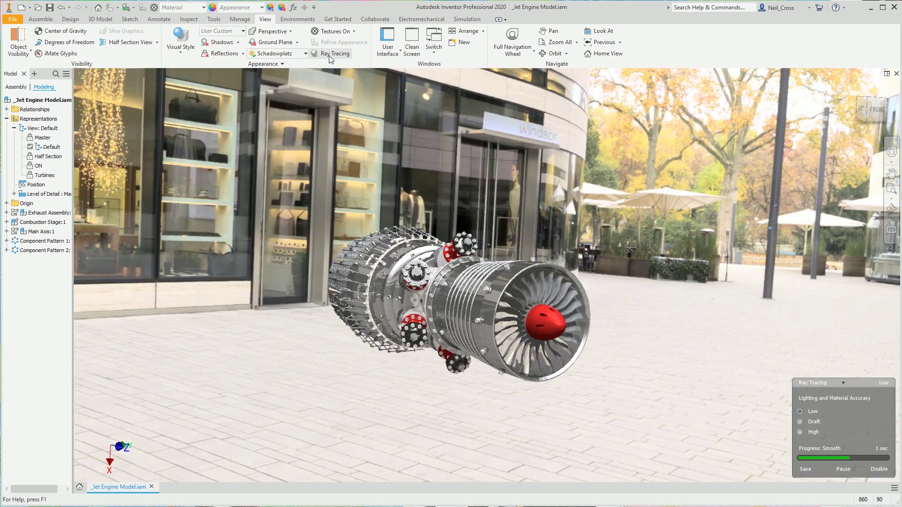
pyautogui.click(329, 56)
pyautogui.click(329, 56)
pyautogui.click(329, 55)
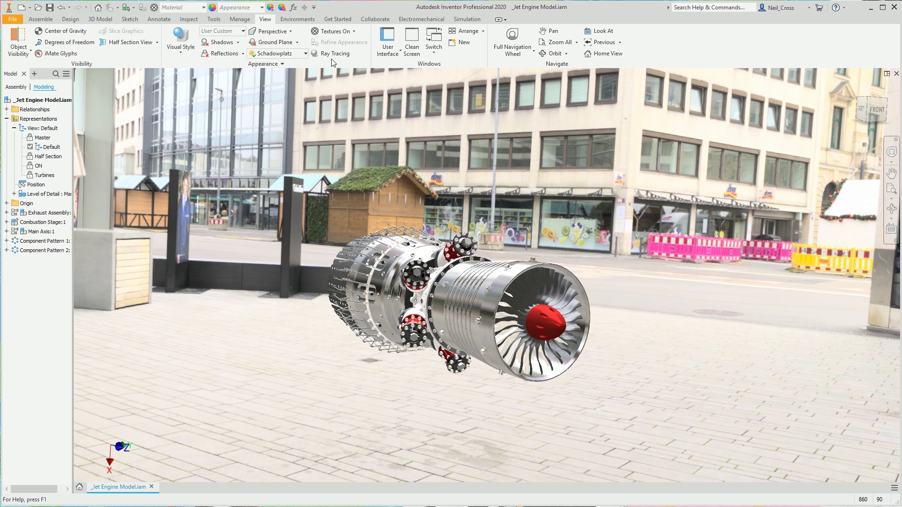
# Set the Schadowplatz lighting style's rotation to 180 degrees, save it, and check the scene briefly with Ray Tracing
pyautogui.click(270, 53)
pyautogui.click(272, 316)
pyautogui.doubleClick(425, 290)
pyautogui.write('180')
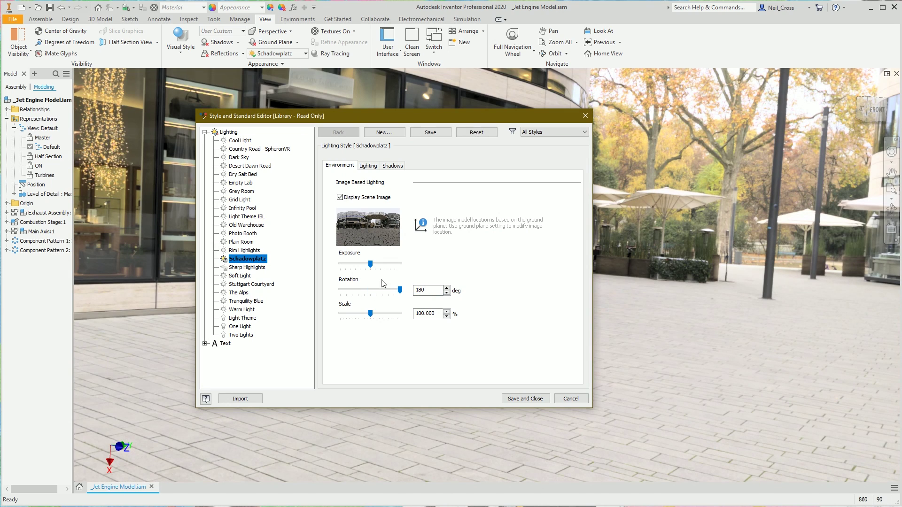
pyautogui.click(531, 398)
pyautogui.click(314, 54)
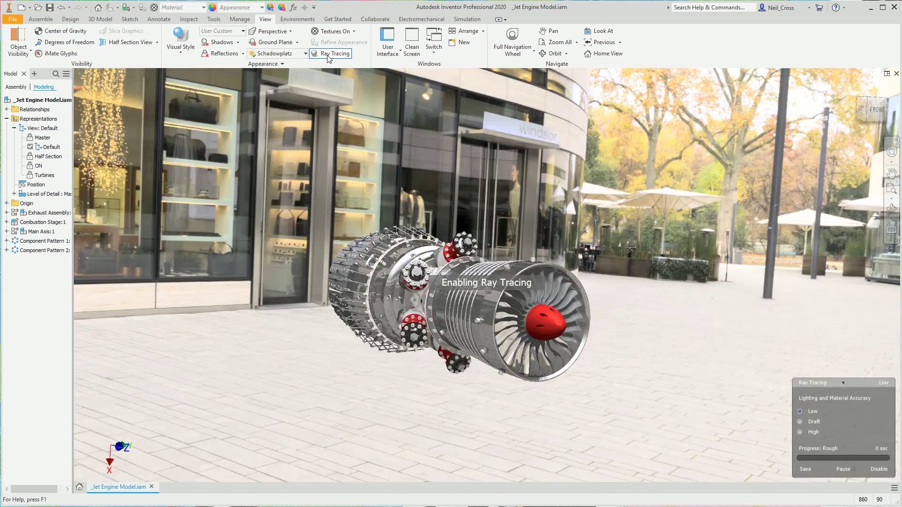
pyautogui.click(328, 57)
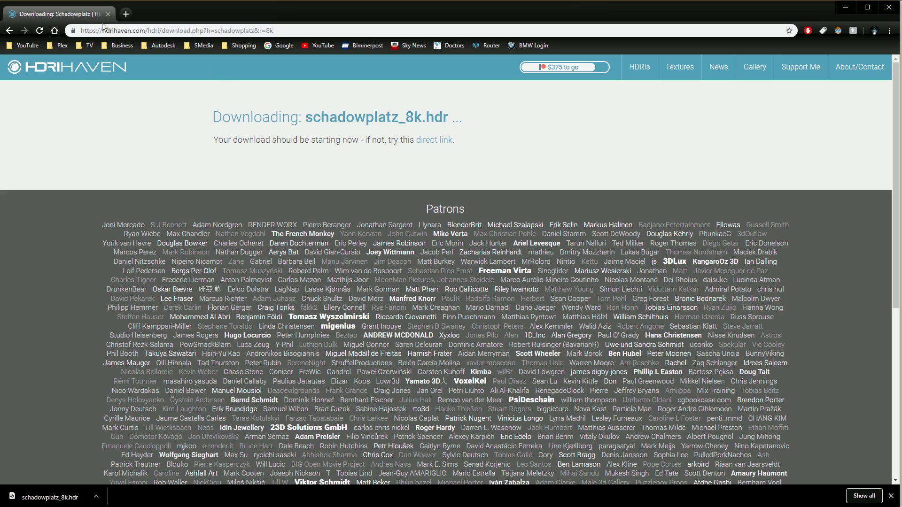
# Switch to HDRI Haven in the browser, return to the Outdoor category and look through its other HDRIs
pyautogui.click(9, 30)
pyautogui.scroll(-4, 409, 262)
pyautogui.scroll(3, 334, 262)
pyautogui.hotkey('alt', 'Left')
pyautogui.scroll(-8, 366, 296)
pyautogui.scroll(-19, 387, 302)
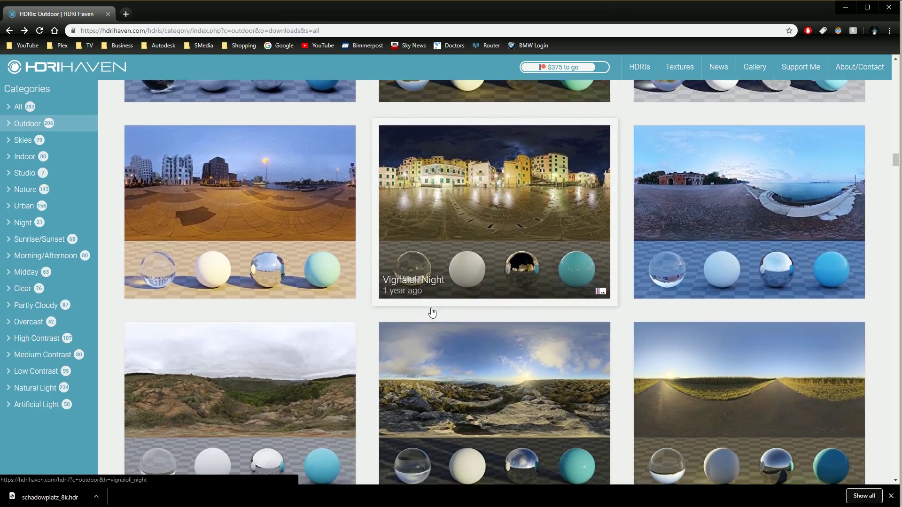
pyautogui.scroll(-20, 432, 313)
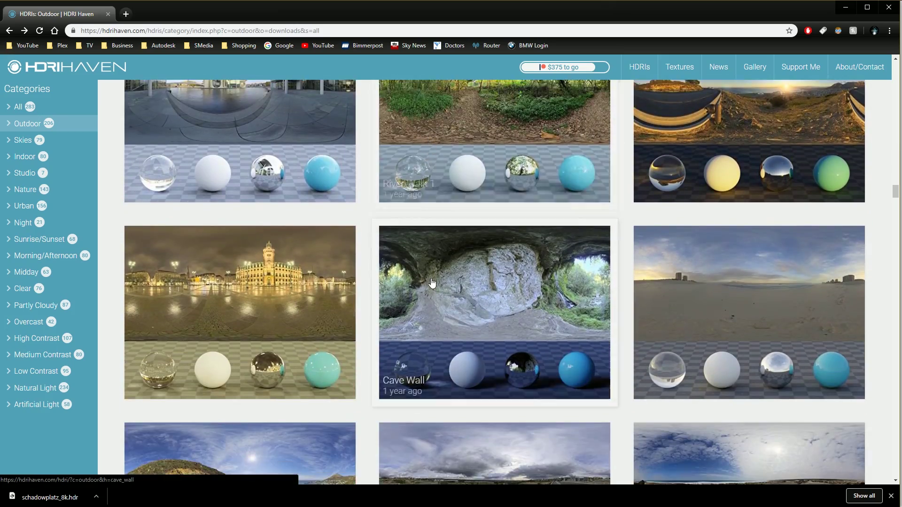
pyautogui.scroll(-4, 432, 282)
pyautogui.scroll(-3, 441, 277)
pyautogui.scroll(-15, 457, 272)
pyautogui.scroll(-18, 459, 287)
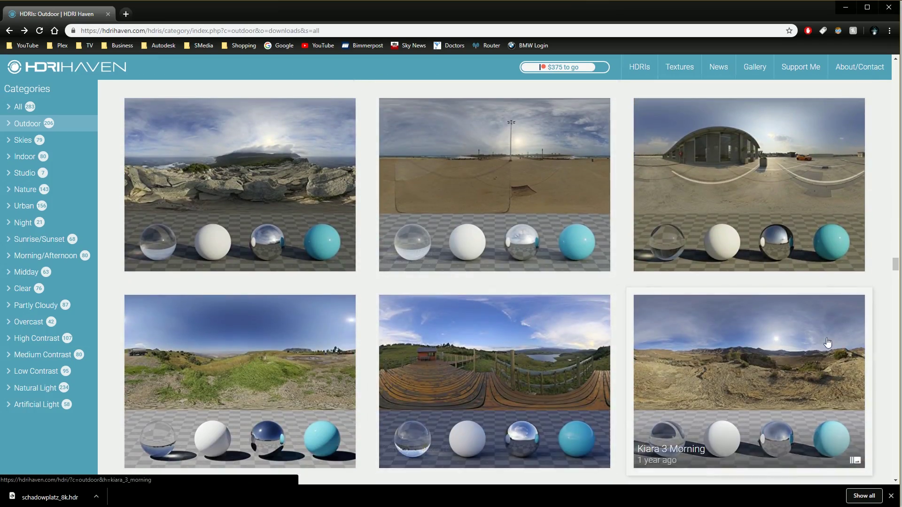
pyautogui.scroll(-8, 824, 344)
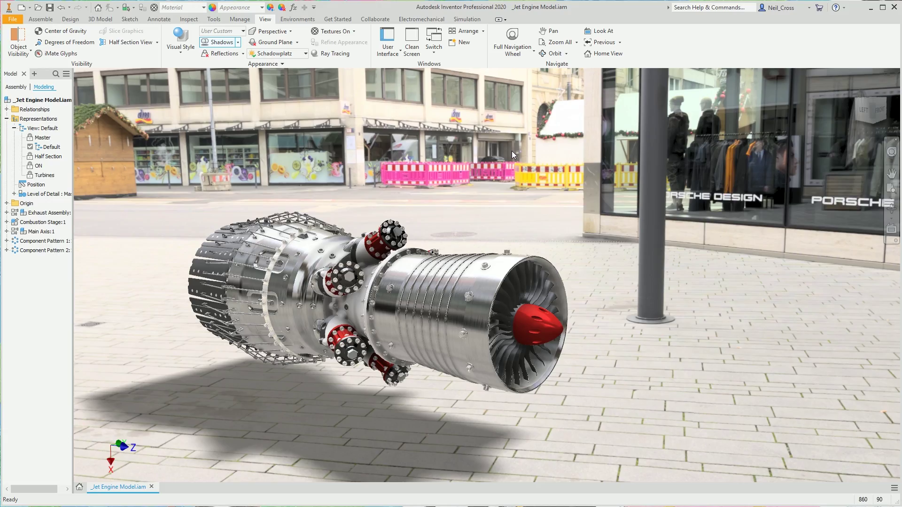